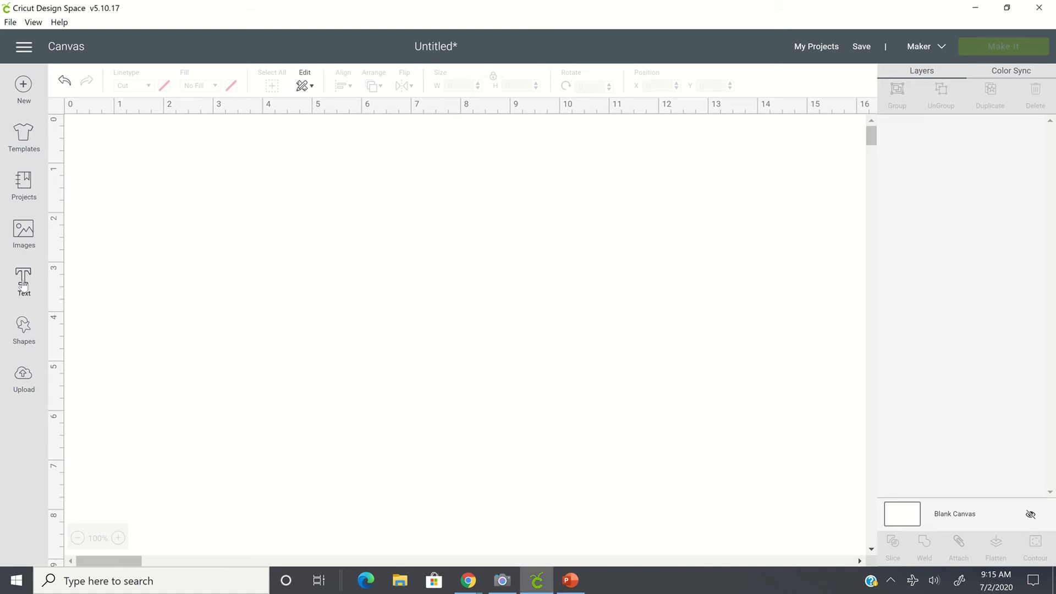
Step: Add a text object reading "July" and place it near the canvas's upper-left corner, at about X 1.17, Y 1.17
{"action": "left_click", "coordinate": [23, 282]}
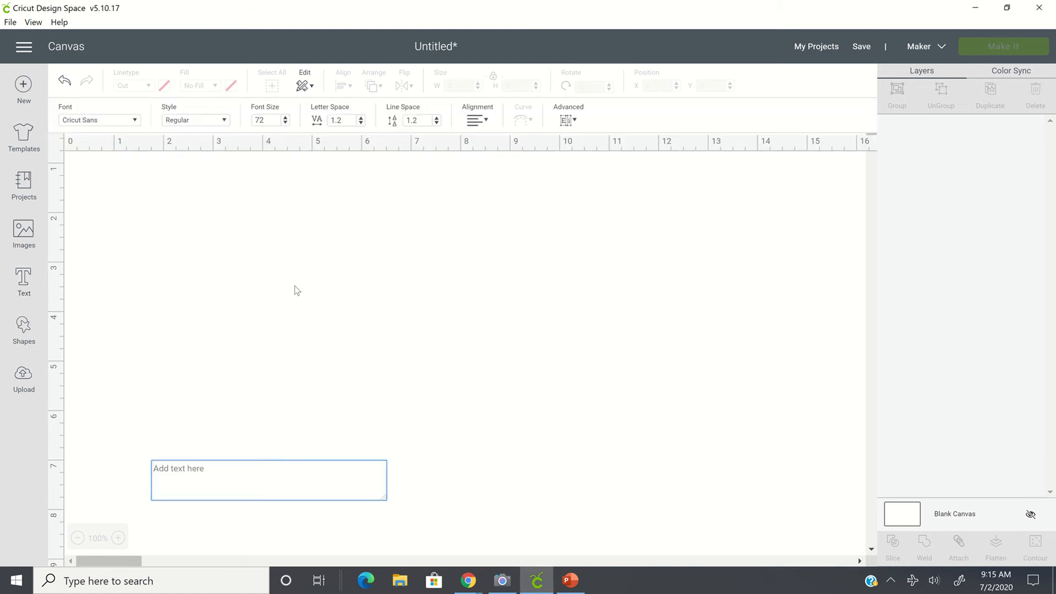
{"action": "type", "text": "J"}
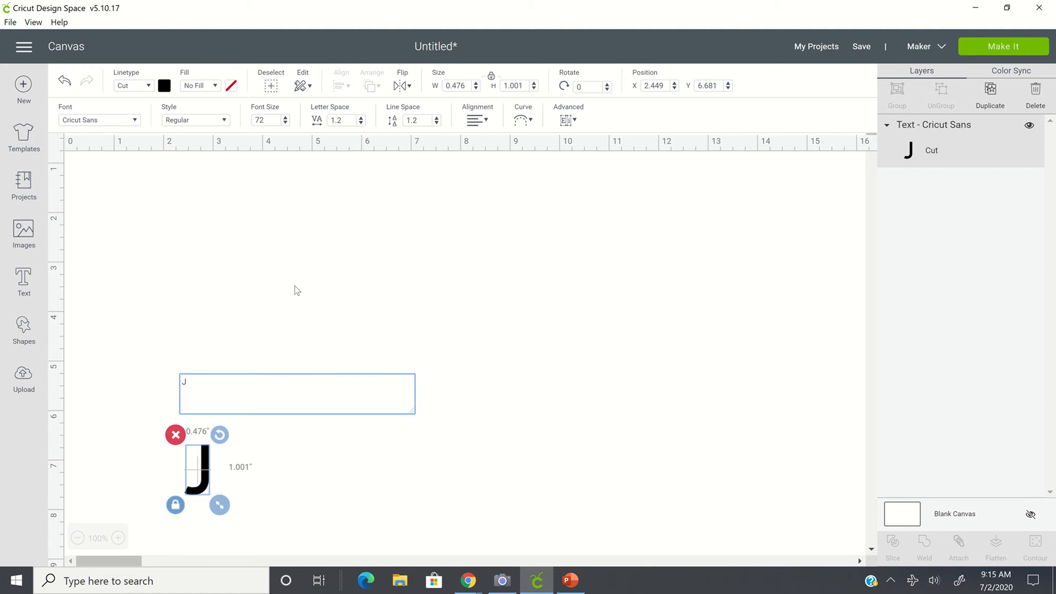
{"action": "type", "text": "uly"}
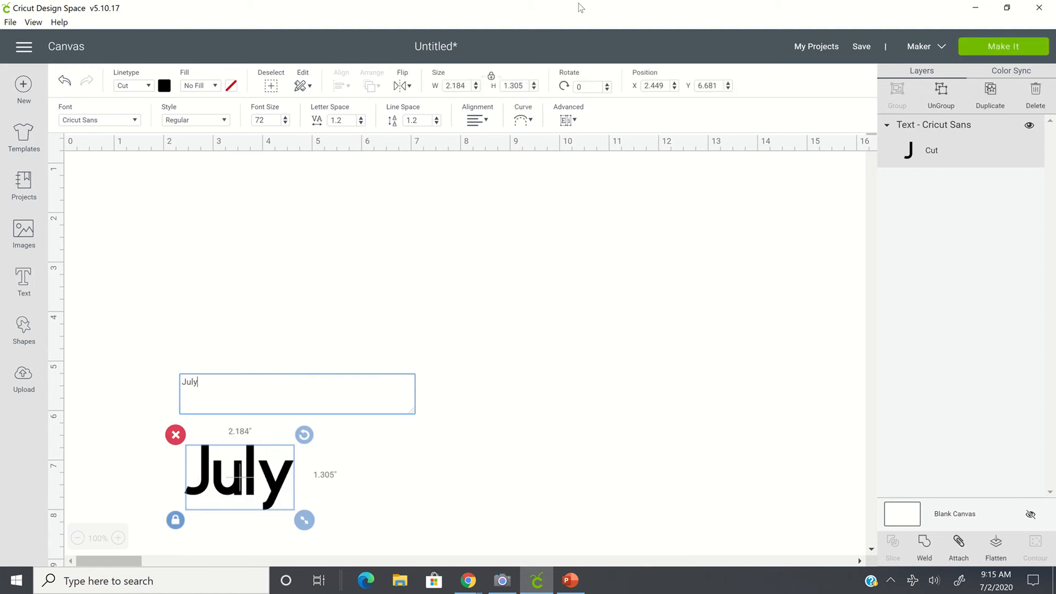
{"action": "left_click", "coordinate": [767, 365]}
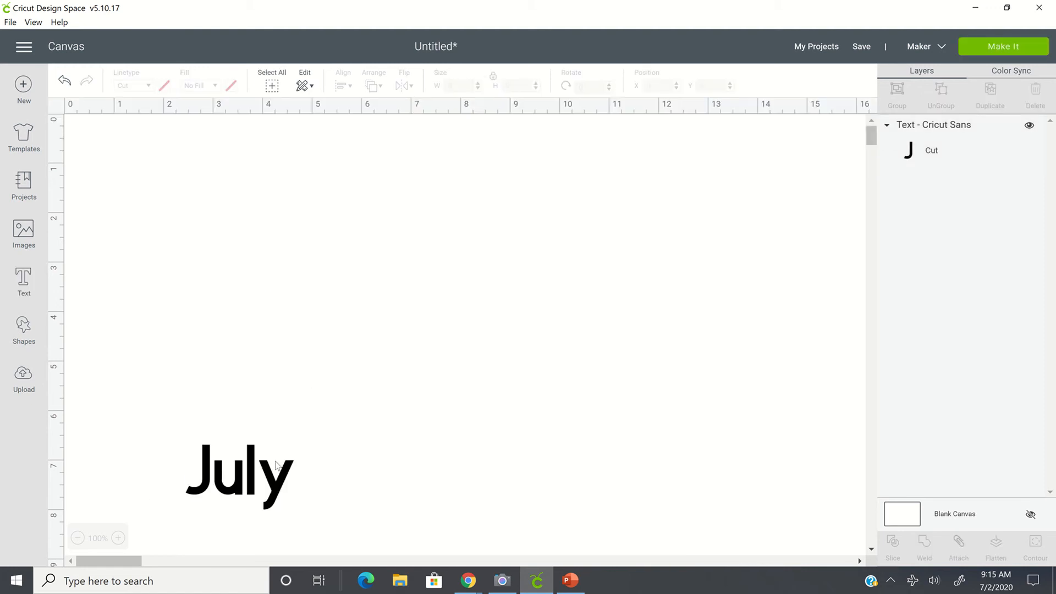
{"action": "left_click_drag", "start_coordinate": [277, 465], "coordinate": [213, 194]}
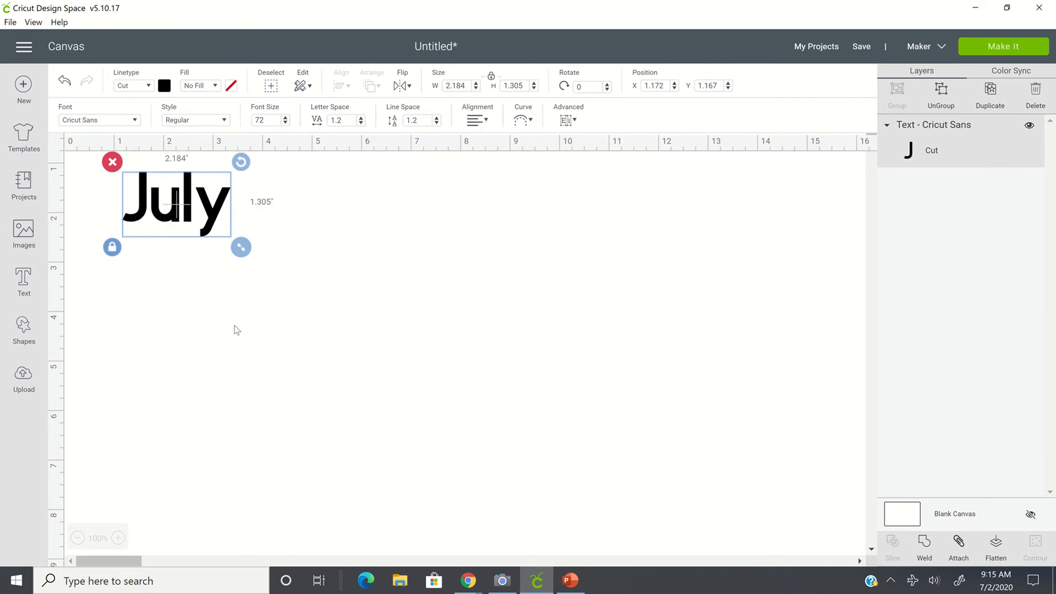
{"action": "left_click", "coordinate": [136, 119]}
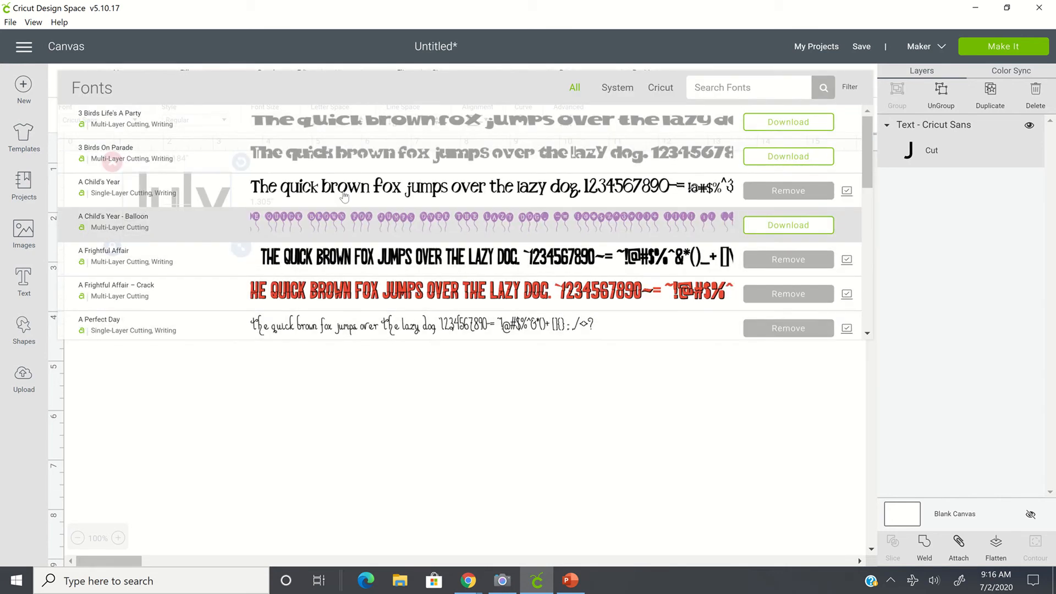
{"action": "left_click", "coordinate": [342, 400]}
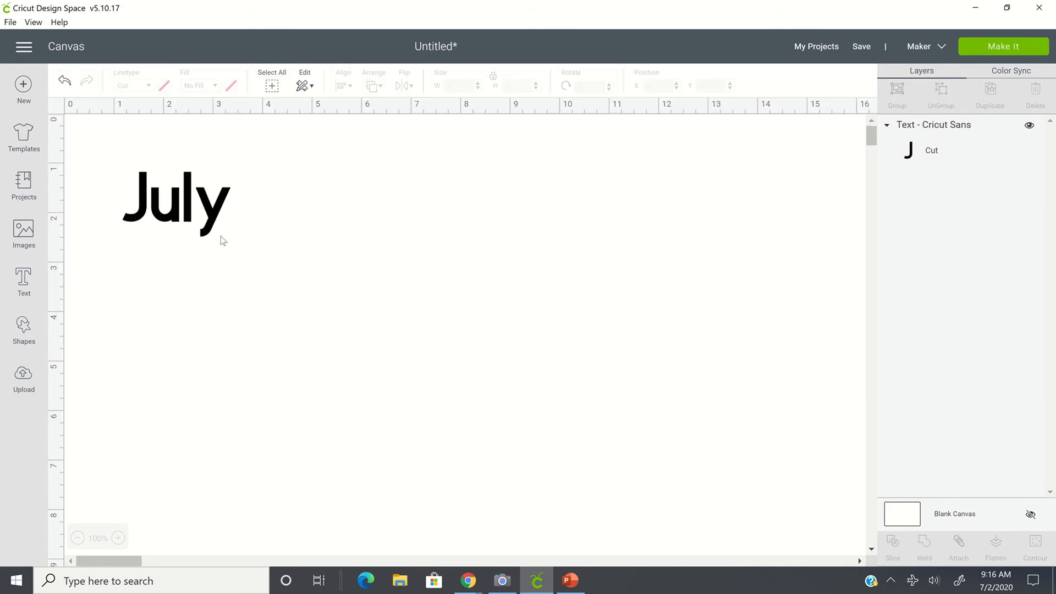
{"action": "left_click", "coordinate": [172, 209]}
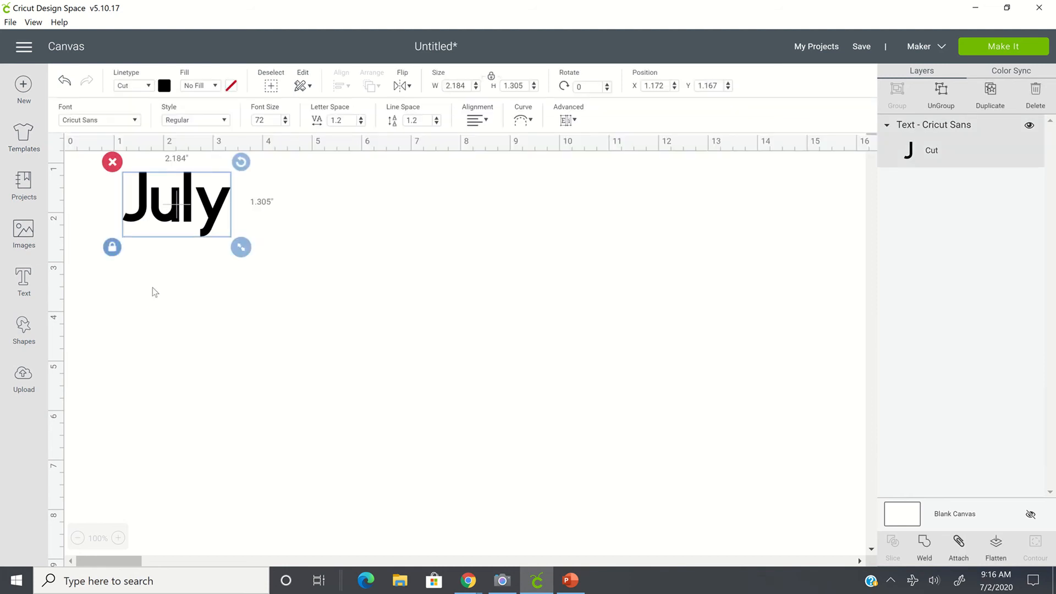
{"action": "left_click", "coordinate": [181, 229]}
{"action": "right_click", "coordinate": [182, 230]}
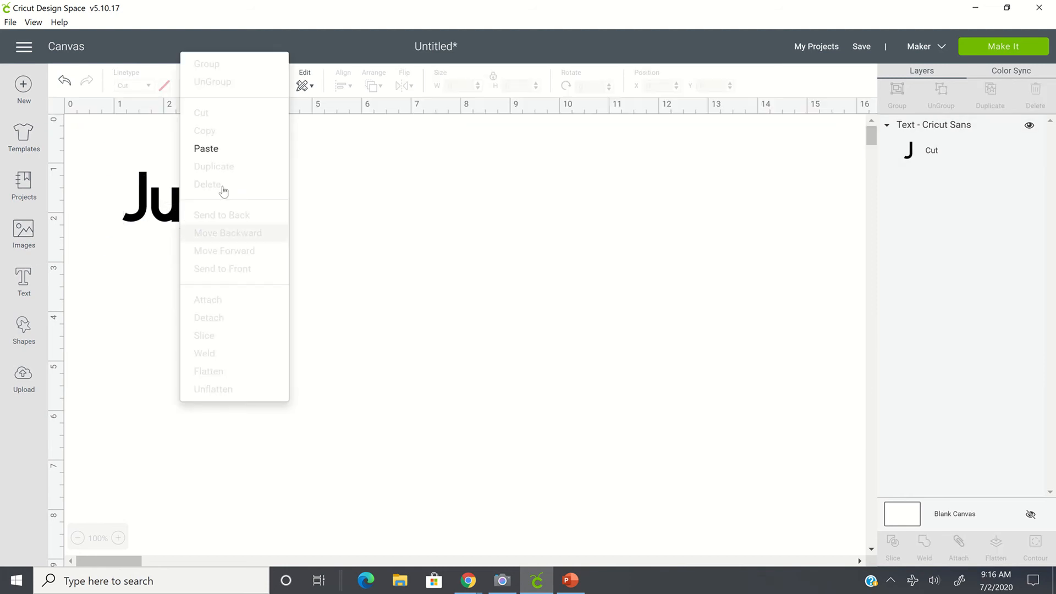
{"action": "left_click", "coordinate": [222, 199]}
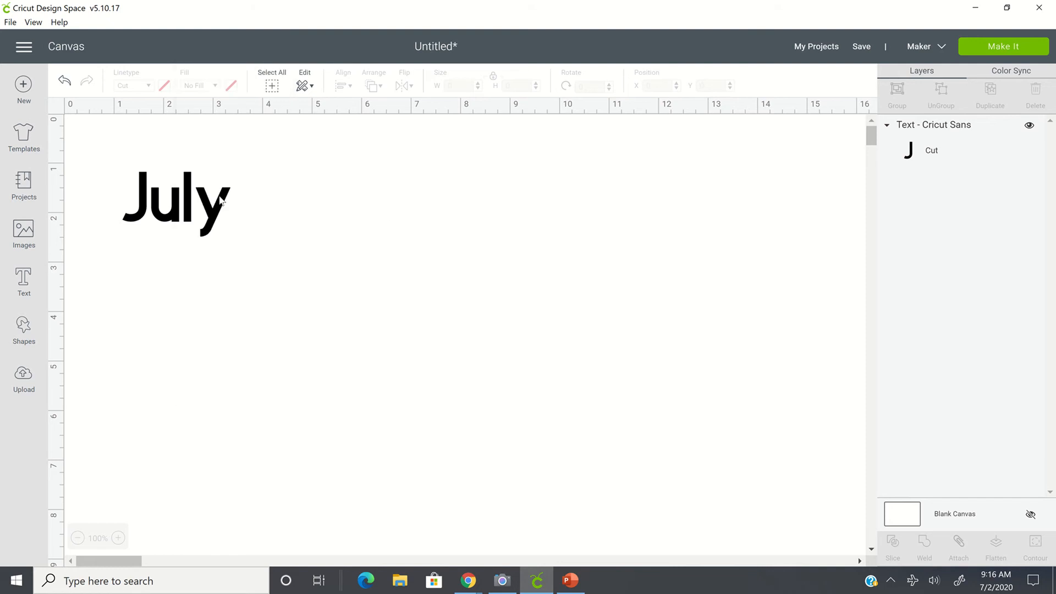
Step: Duplicate the July text and place the copy directly below the original, at about X 1.12, Y 2.69
{"action": "left_click", "coordinate": [222, 199]}
{"action": "right_click", "coordinate": [221, 200]}
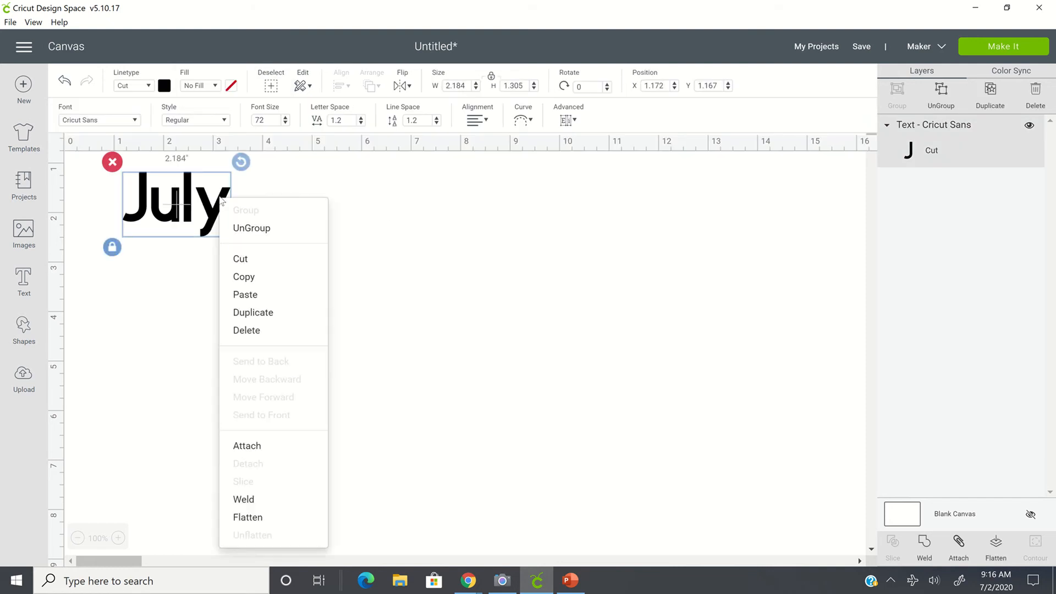
{"action": "left_click", "coordinate": [272, 314]}
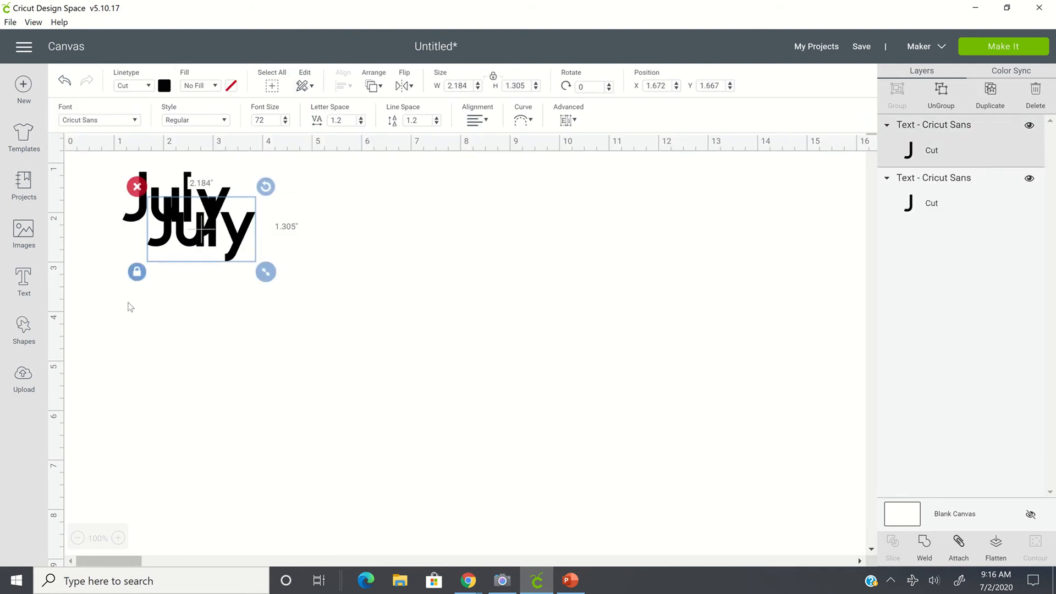
{"action": "left_click_drag", "start_coordinate": [243, 246], "coordinate": [218, 301]}
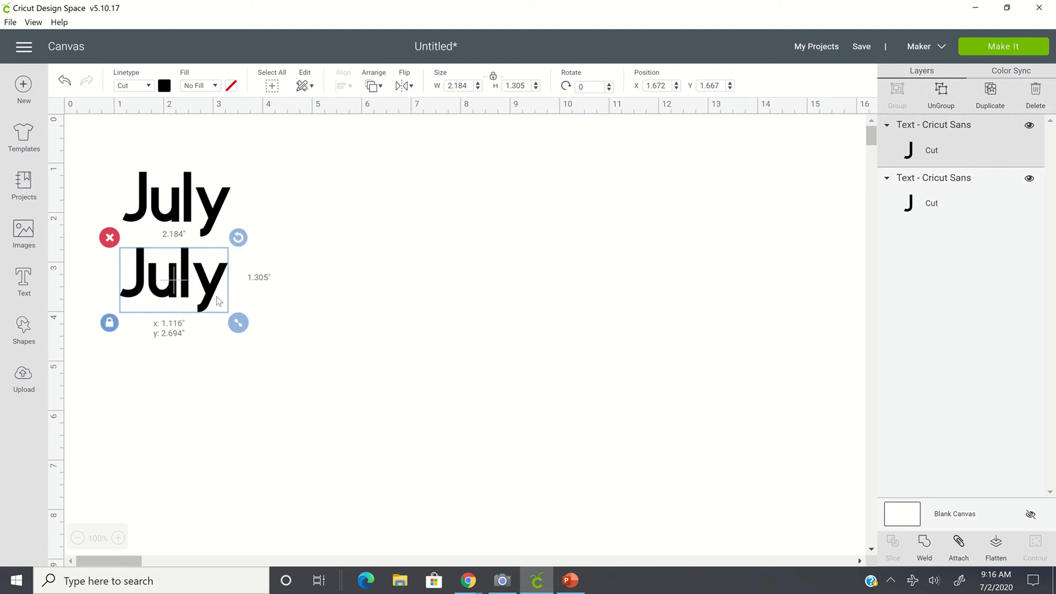
{"action": "left_click", "coordinate": [415, 385]}
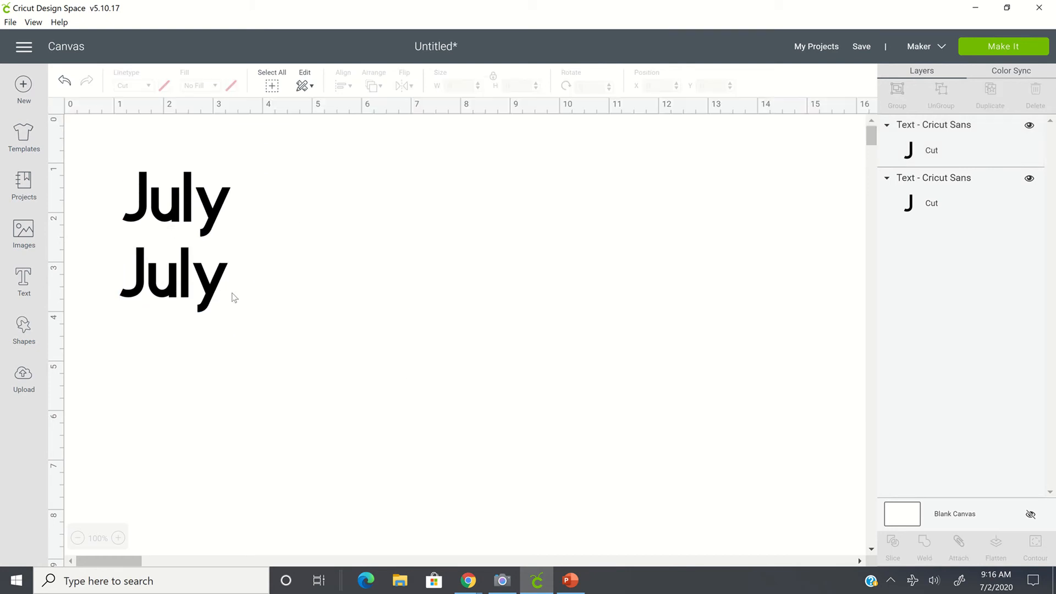
Step: Change the material color of both July texts from the palette to medium green
{"action": "left_click", "coordinate": [171, 219]}
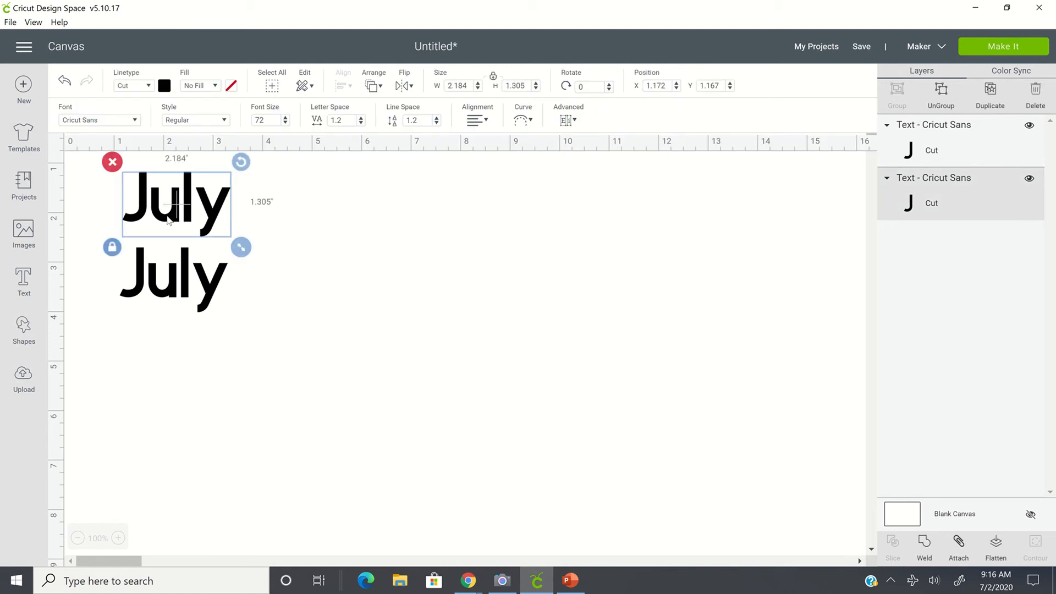
{"action": "left_click", "coordinate": [164, 86]}
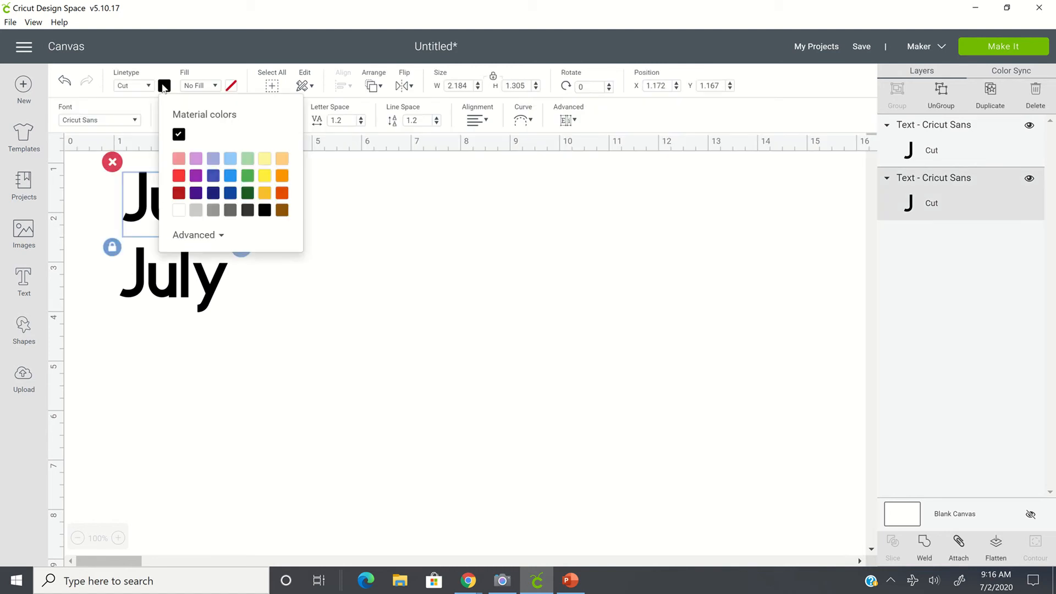
{"action": "left_click", "coordinate": [247, 175]}
{"action": "left_click", "coordinate": [333, 307]}
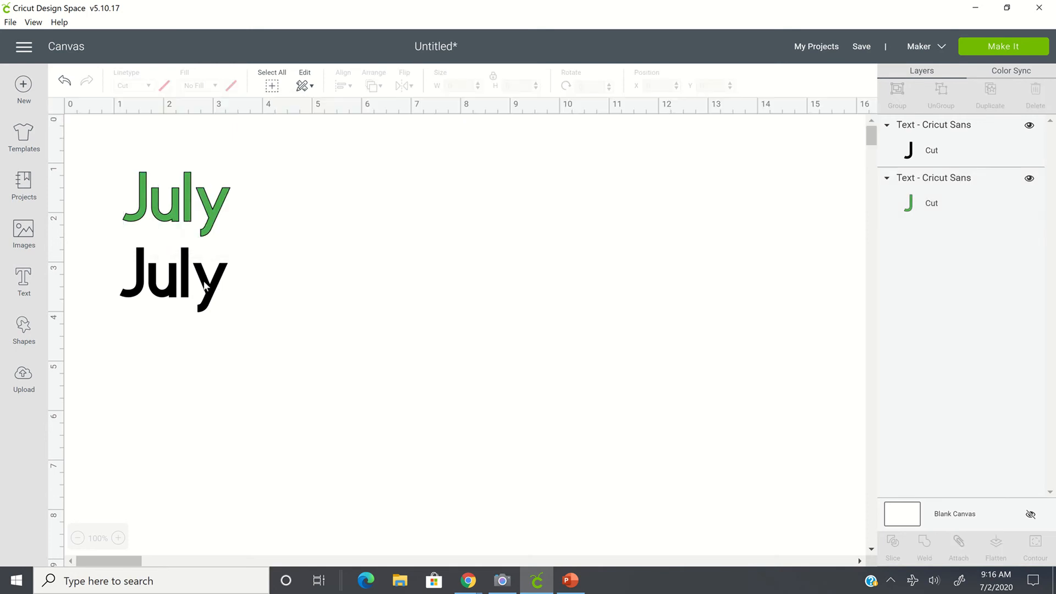
{"action": "left_click", "coordinate": [207, 286]}
{"action": "left_click", "coordinate": [164, 86]}
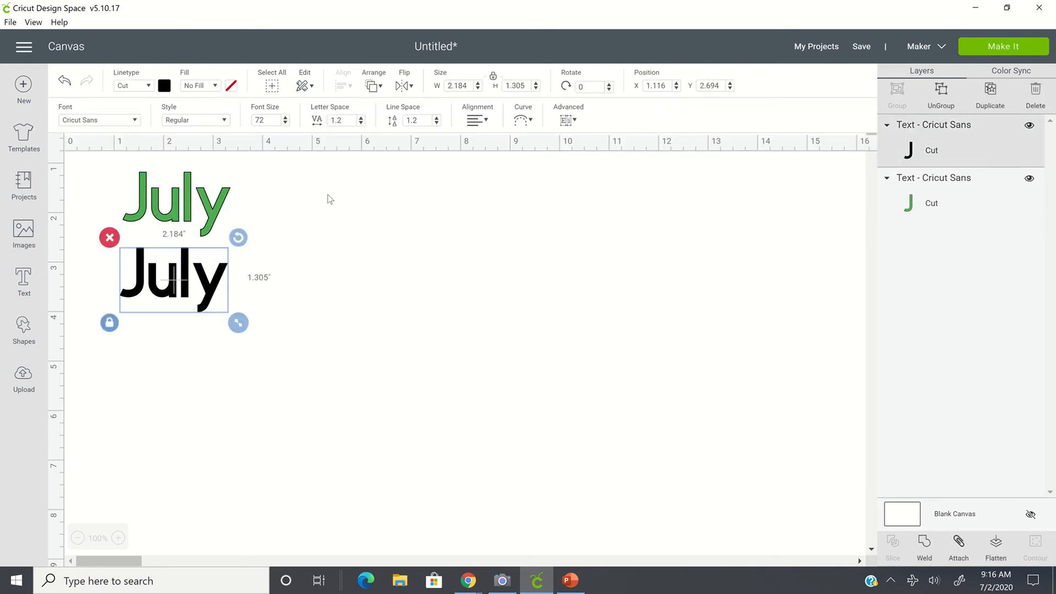
{"action": "left_click", "coordinate": [248, 176]}
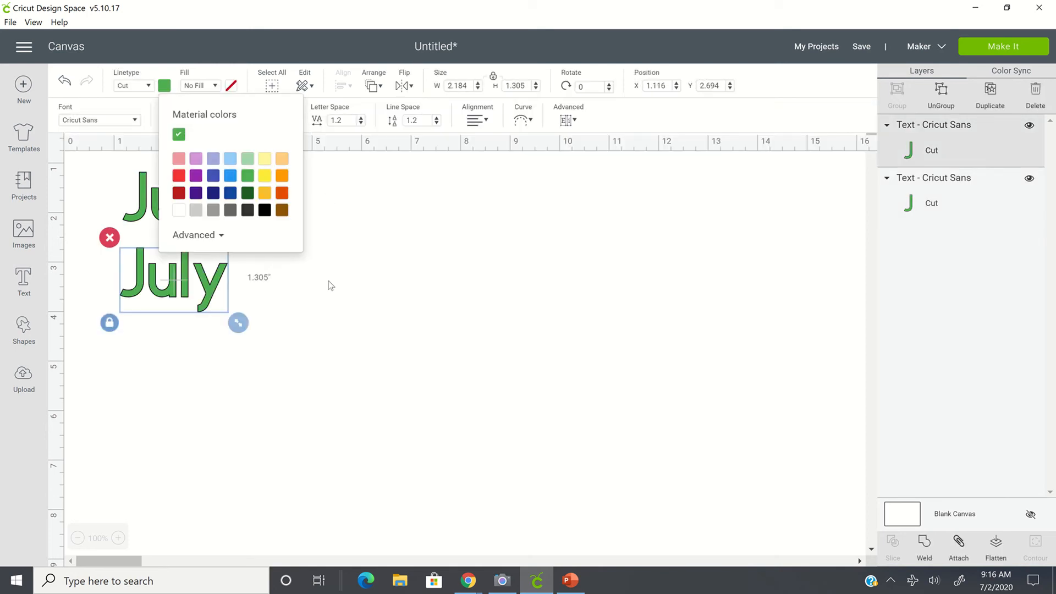
{"action": "left_click", "coordinate": [328, 280]}
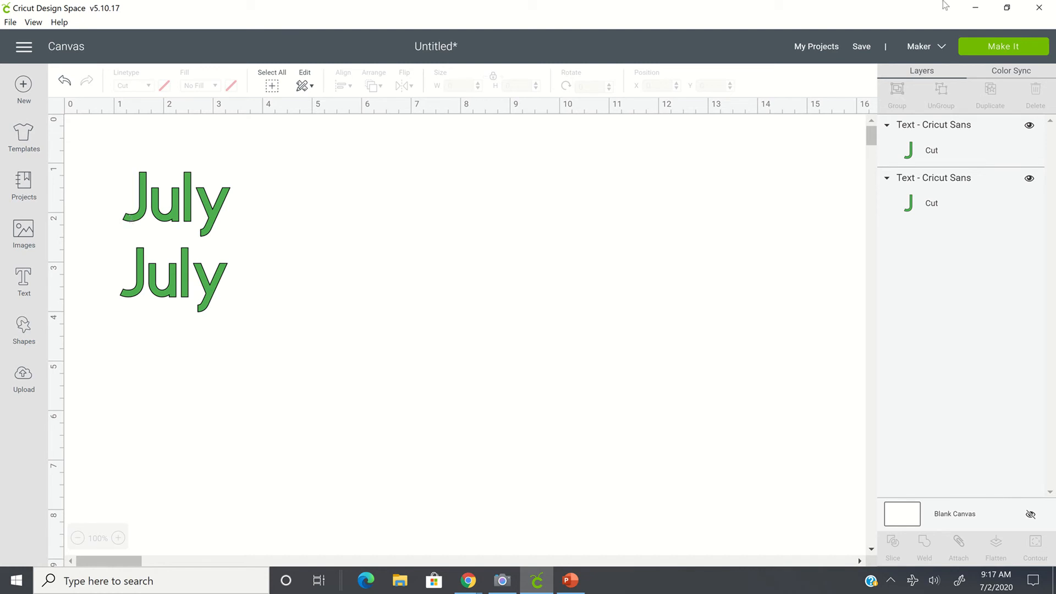
Step: Preview how the two separate July texts are laid out on the cutting mat, and return to the canvas
{"action": "left_click", "coordinate": [983, 50]}
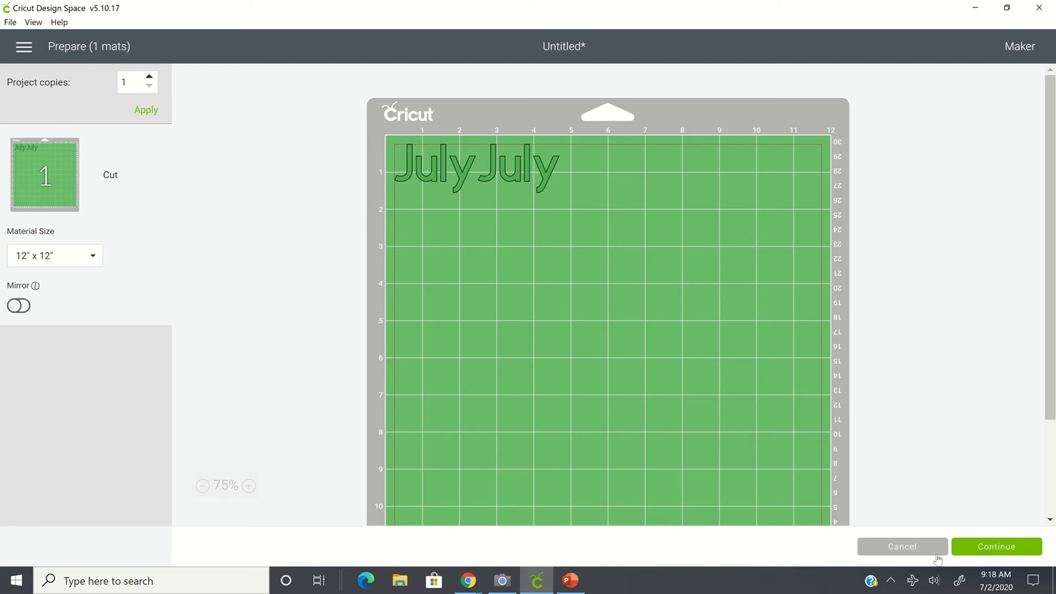
{"action": "left_click", "coordinate": [918, 549]}
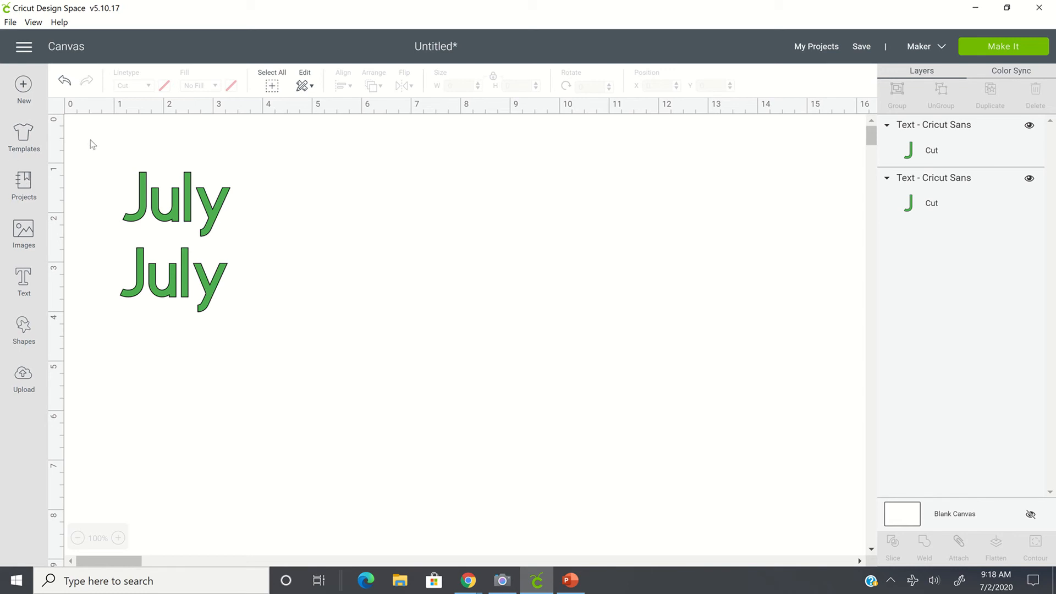
Step: Attach the two July texts to each other and check their layout in the cutting mat preview
{"action": "left_click_drag", "start_coordinate": [90, 140], "coordinate": [339, 335]}
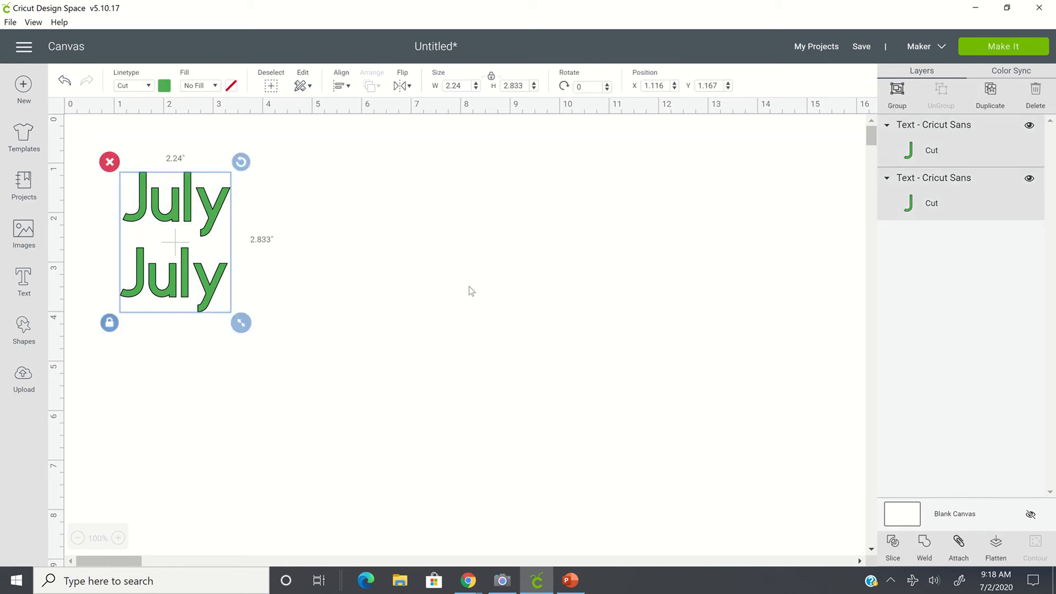
{"action": "left_click", "coordinate": [963, 552]}
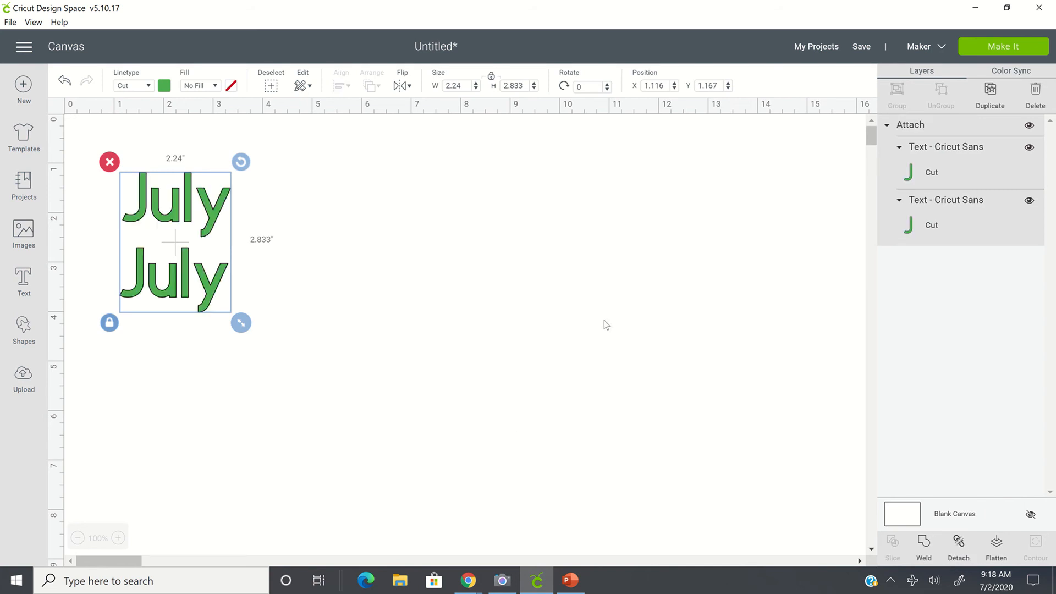
{"action": "left_click", "coordinate": [1000, 47]}
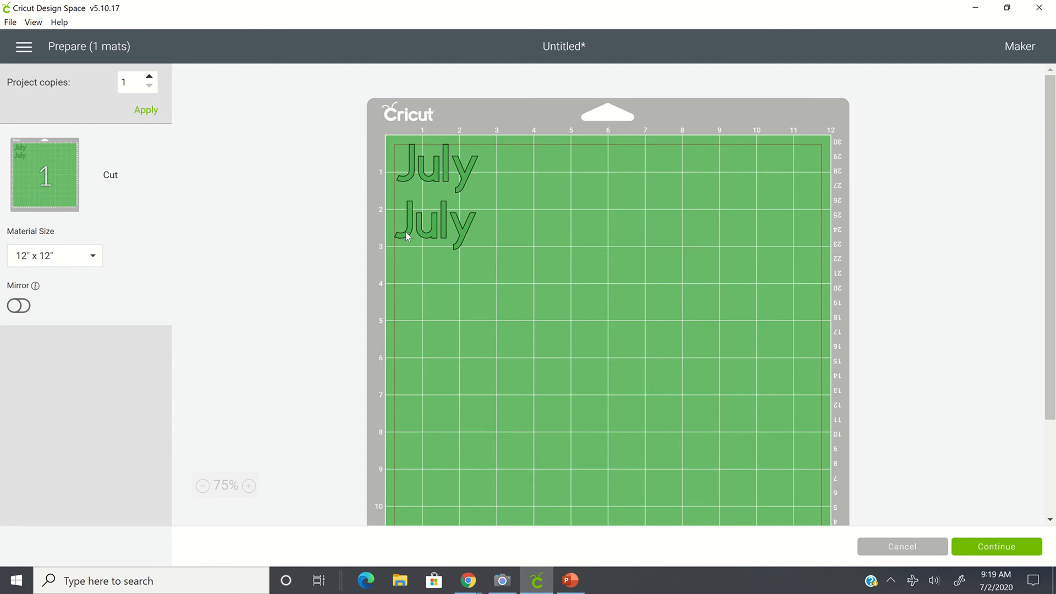
{"action": "left_click", "coordinate": [903, 547]}
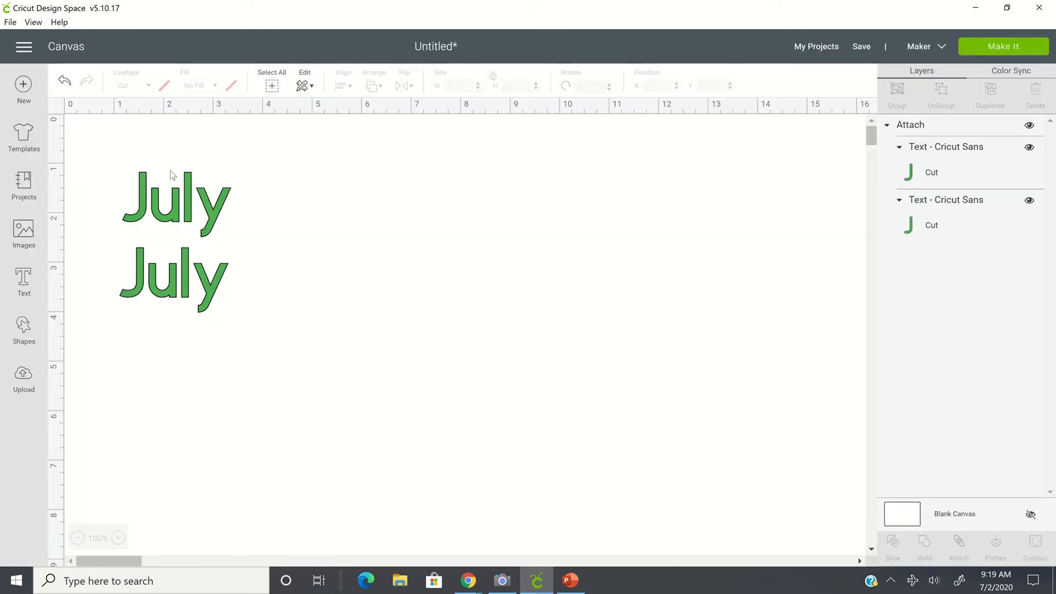
{"action": "left_click", "coordinate": [199, 291]}
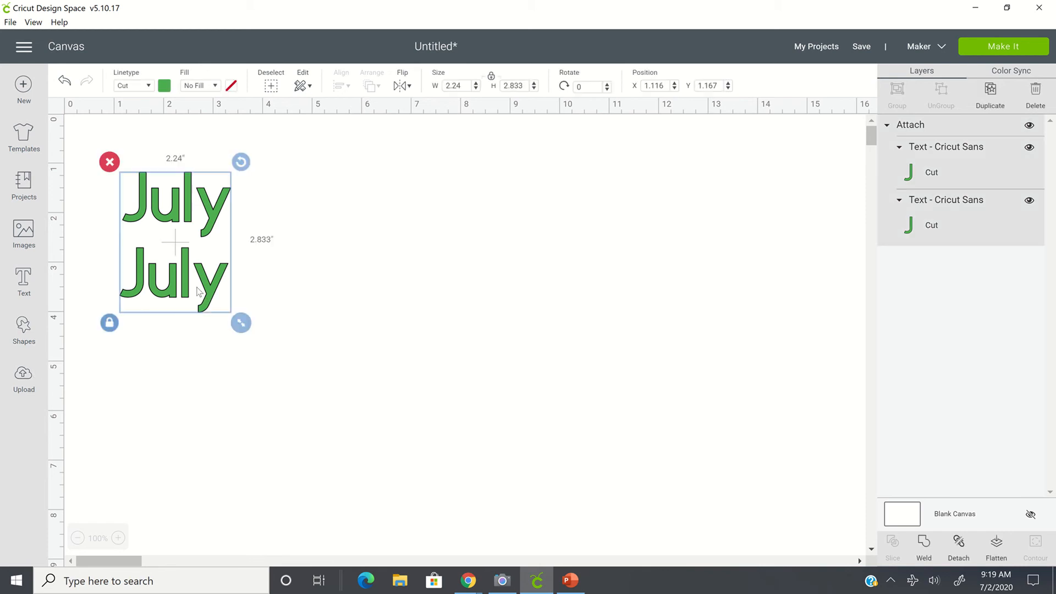
{"action": "left_click", "coordinate": [470, 309]}
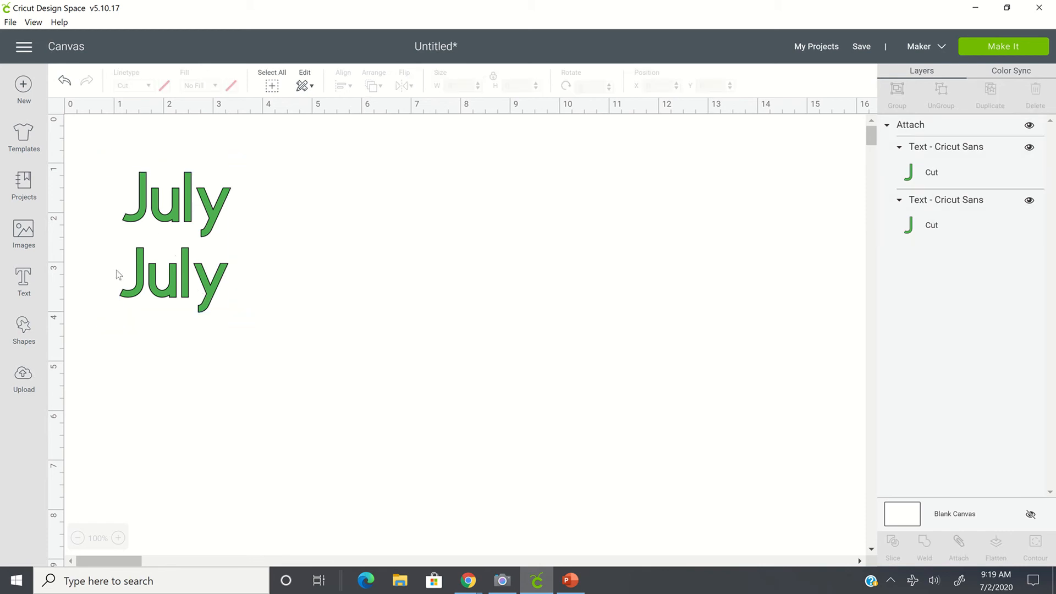
Step: Add a new text object below the July texts containing a first name in capital letters
{"action": "left_click", "coordinate": [23, 282]}
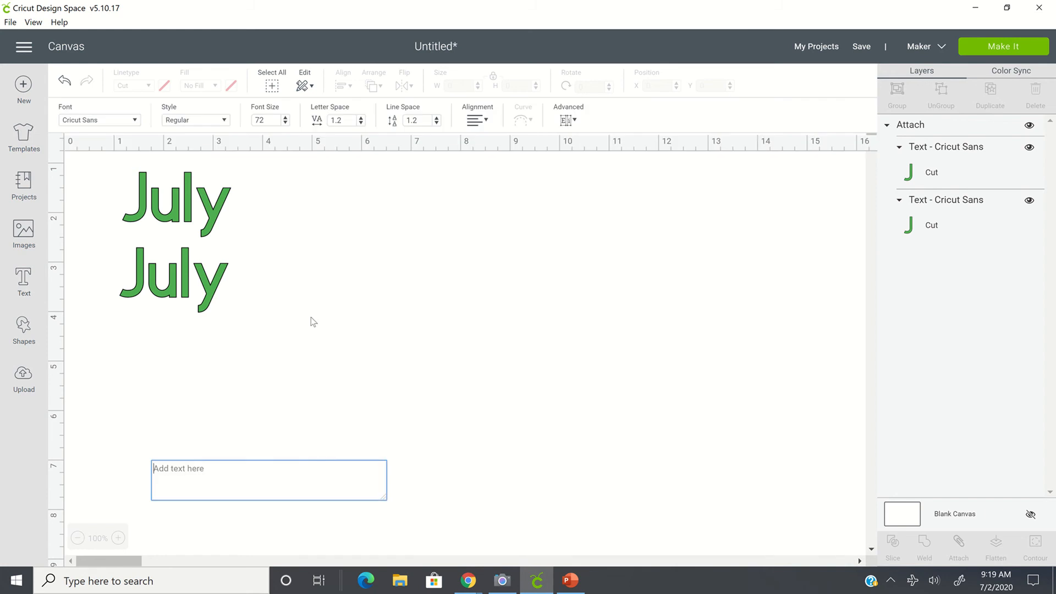
{"action": "type", "text": "J"}
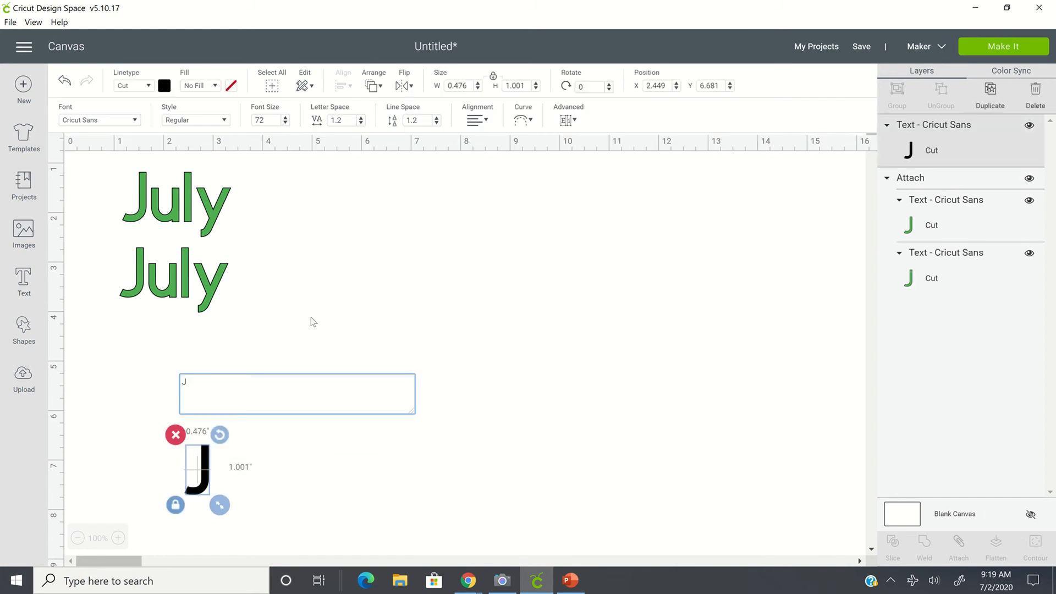
{"action": "type", "text": "ulu"}
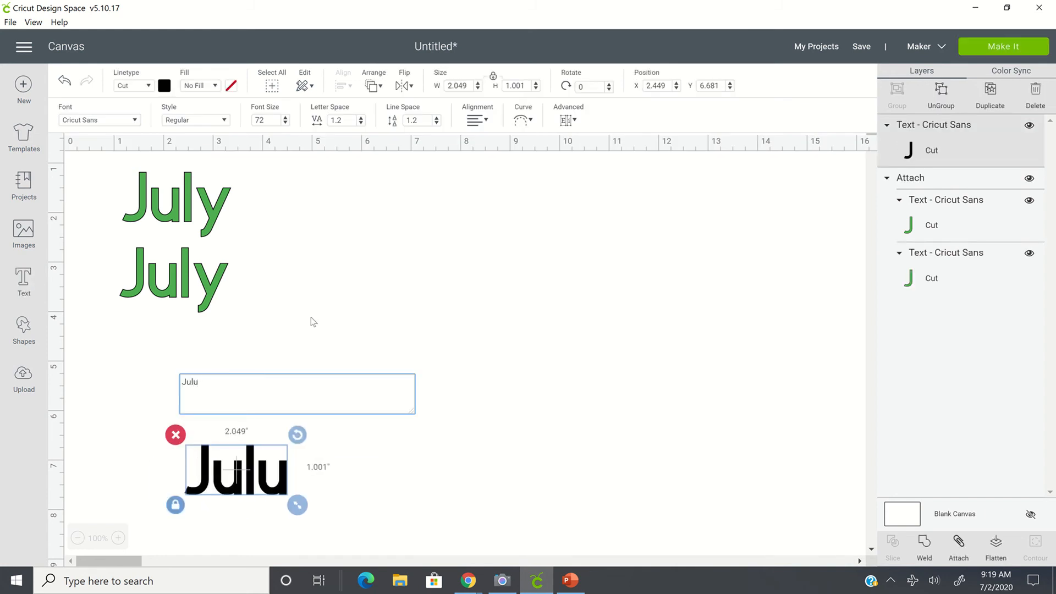
{"action": "key", "text": "BackSpace"}
{"action": "key", "text": "BackSpace"}
{"action": "key", "text": "BackSpace"}
{"action": "key", "text": "BackSpace"}
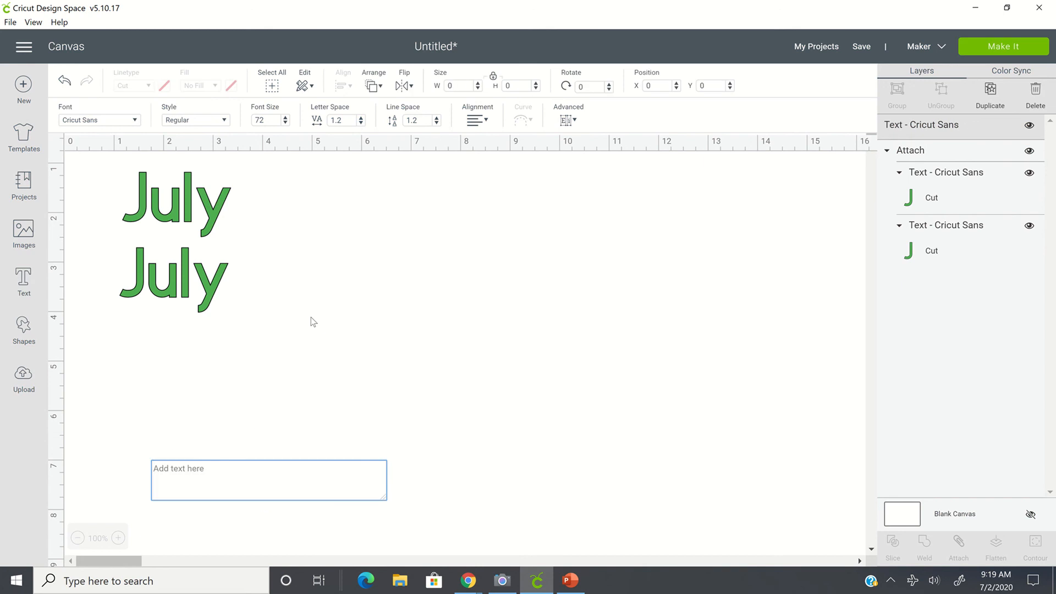
{"action": "type", "text": "DORIIS"}
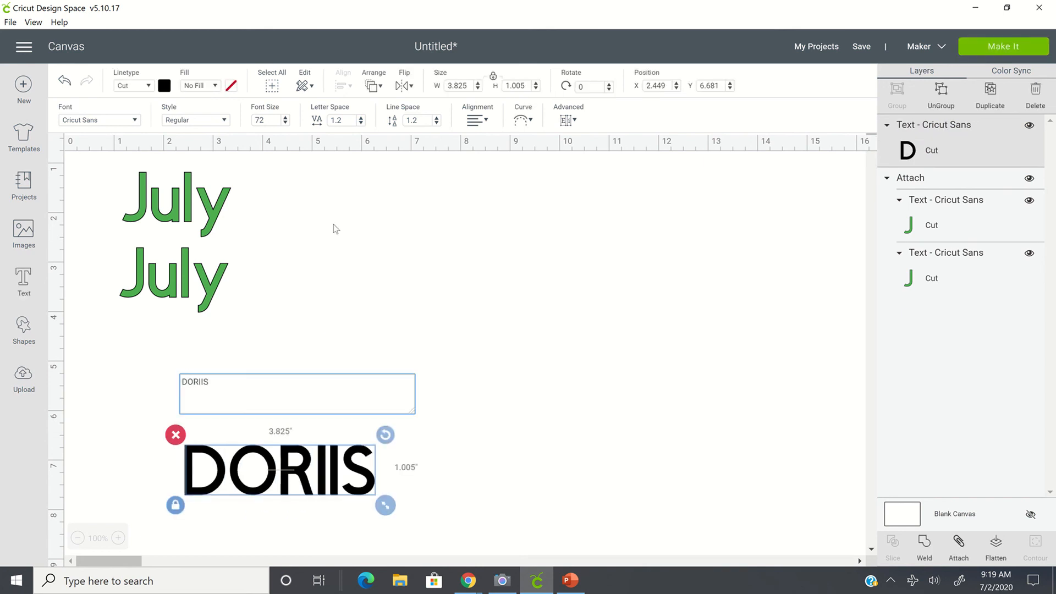
{"action": "key", "text": "BackSpace"}
{"action": "key", "text": "BackSpace"}
{"action": "type", "text": "S"}
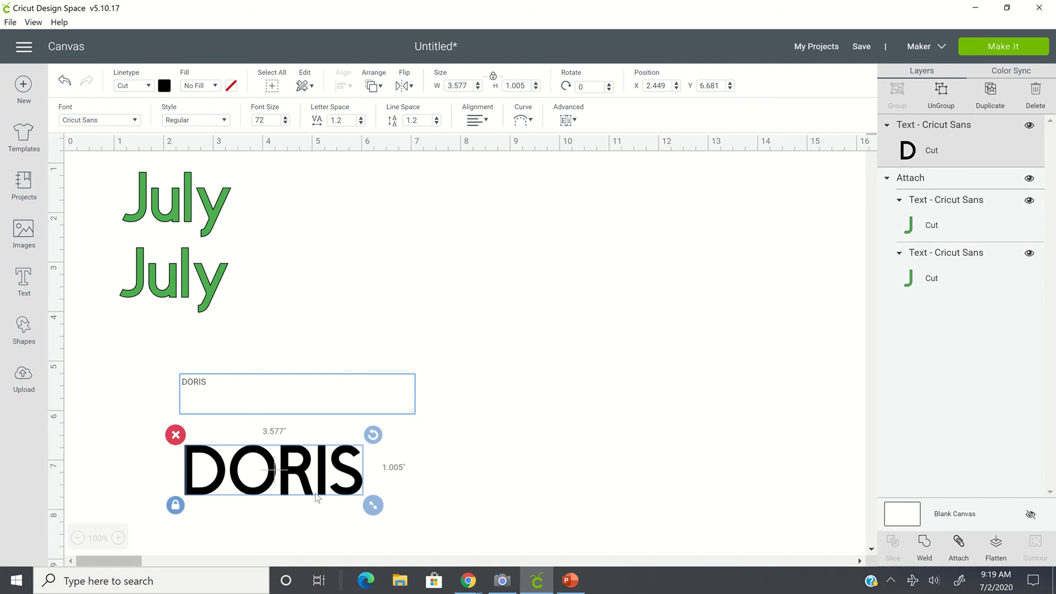
Step: Rewrite the first-name text below the July texts so that only its initial letter is a capital
{"action": "key", "text": "BackSpace"}
{"action": "key", "text": "BackSpace"}
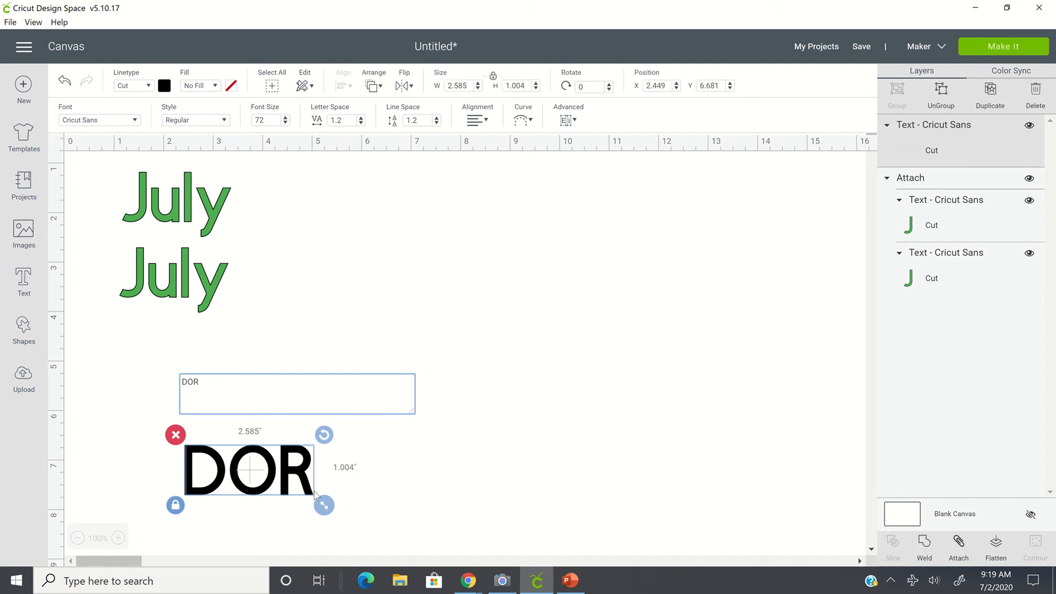
{"action": "key", "text": "BackSpace"}
{"action": "key", "text": "BackSpace"}
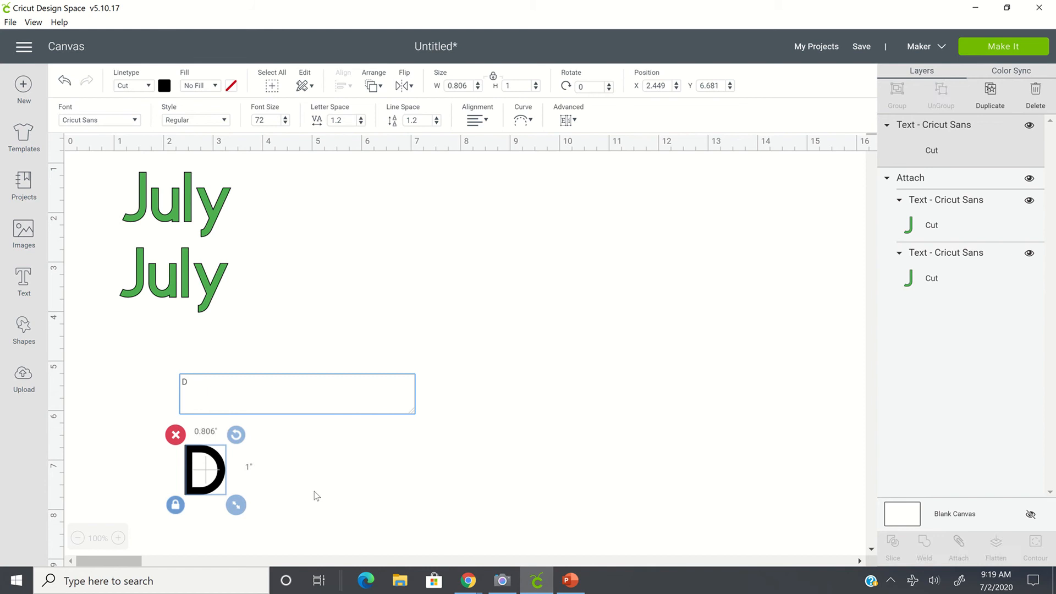
{"action": "type", "text": "oris"}
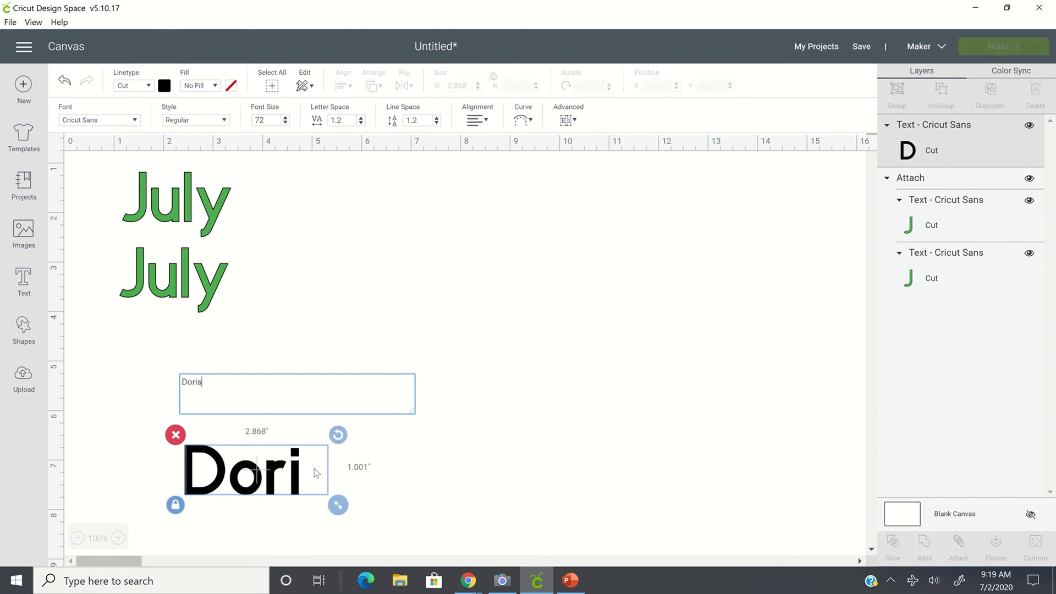
{"action": "left_click", "coordinate": [437, 367]}
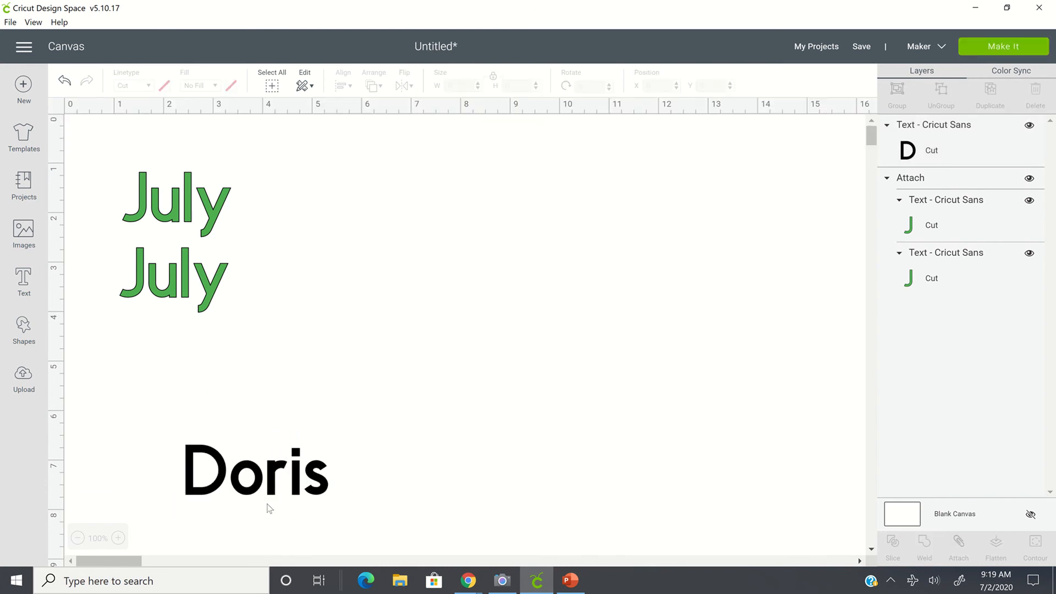
Step: Change the first-name text's material color to the same green used by the July texts
{"action": "left_click", "coordinate": [277, 473]}
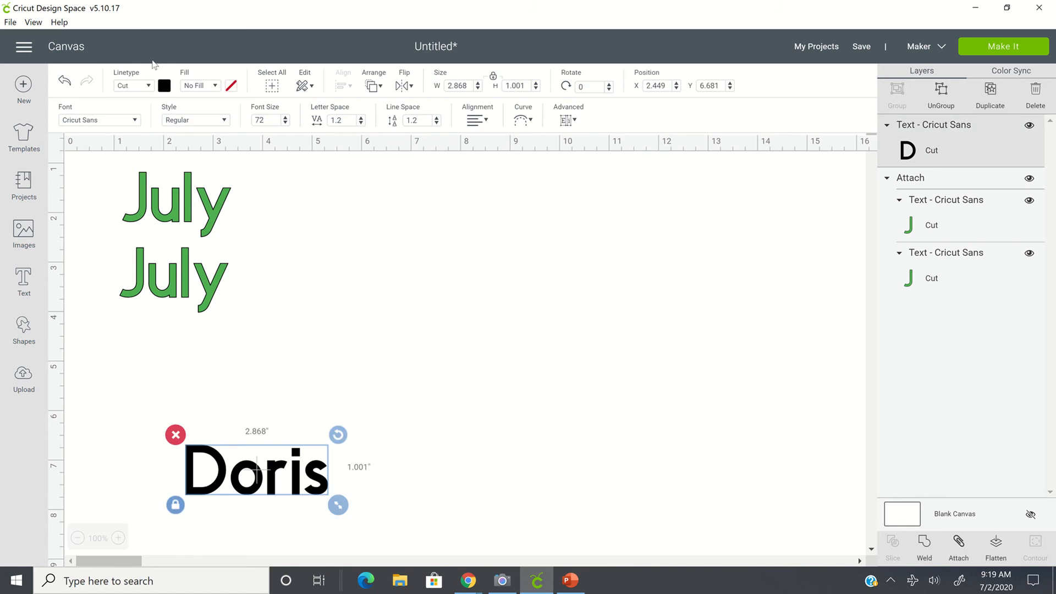
{"action": "left_click", "coordinate": [164, 85]}
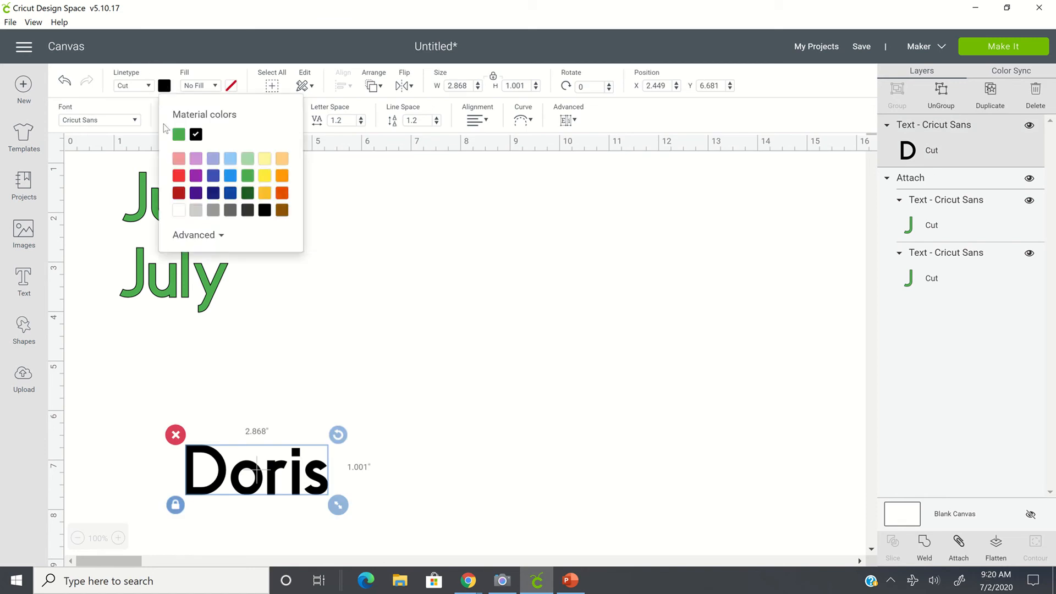
{"action": "left_click", "coordinate": [178, 134]}
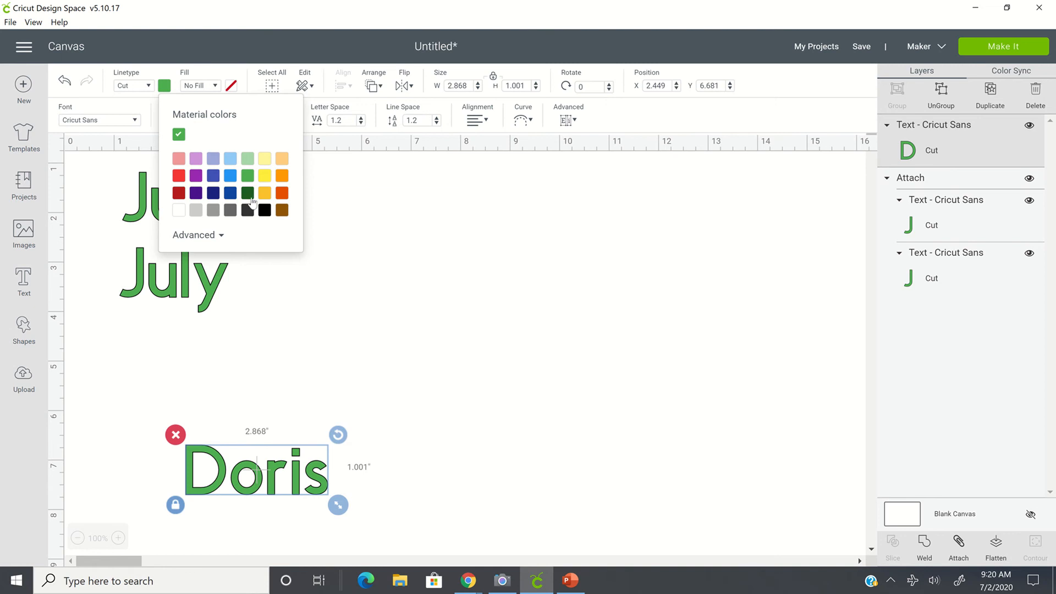
{"action": "left_click", "coordinate": [390, 356]}
Step: Move the first-name text up beside the upper July text, to about X 4.463 and Y 1.403
{"action": "left_click_drag", "start_coordinate": [276, 488], "coordinate": [376, 250]}
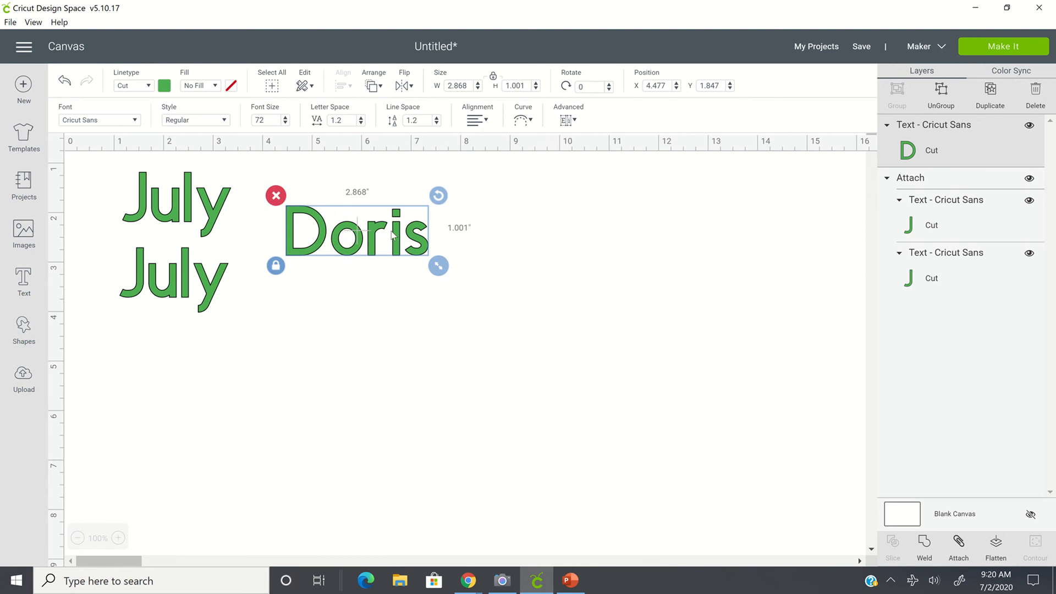
{"action": "left_click", "coordinate": [399, 204]}
{"action": "left_click", "coordinate": [399, 203]}
{"action": "left_click", "coordinate": [388, 208]}
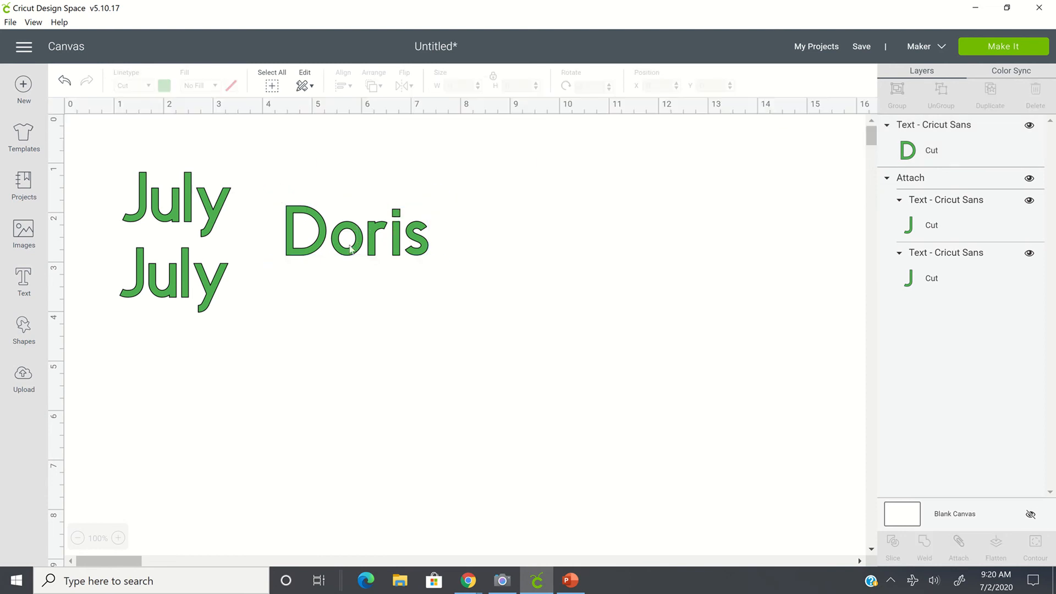
{"action": "left_click_drag", "start_coordinate": [354, 235], "coordinate": [353, 213]}
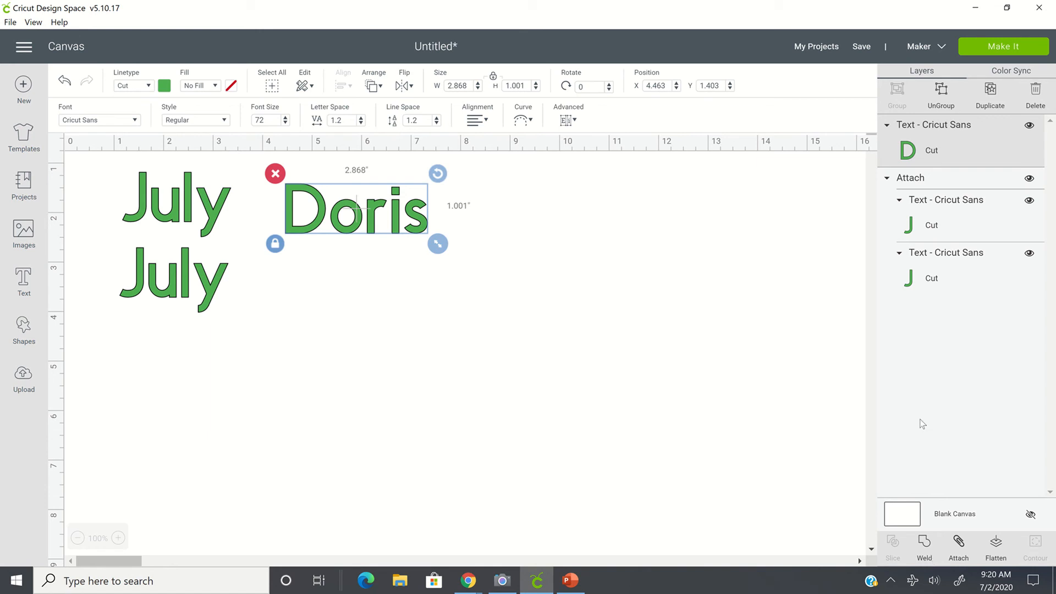
Step: Preview how the attached July texts and the separate first-name text are laid out on the cutting mat, and return to the canvas
{"action": "left_click", "coordinate": [368, 287]}
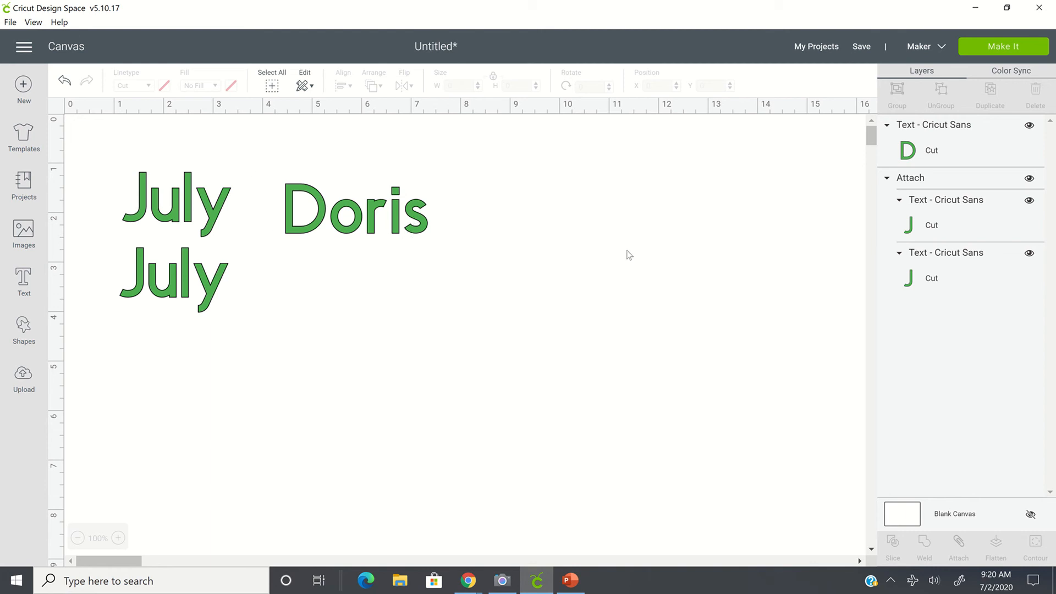
{"action": "left_click", "coordinate": [989, 54]}
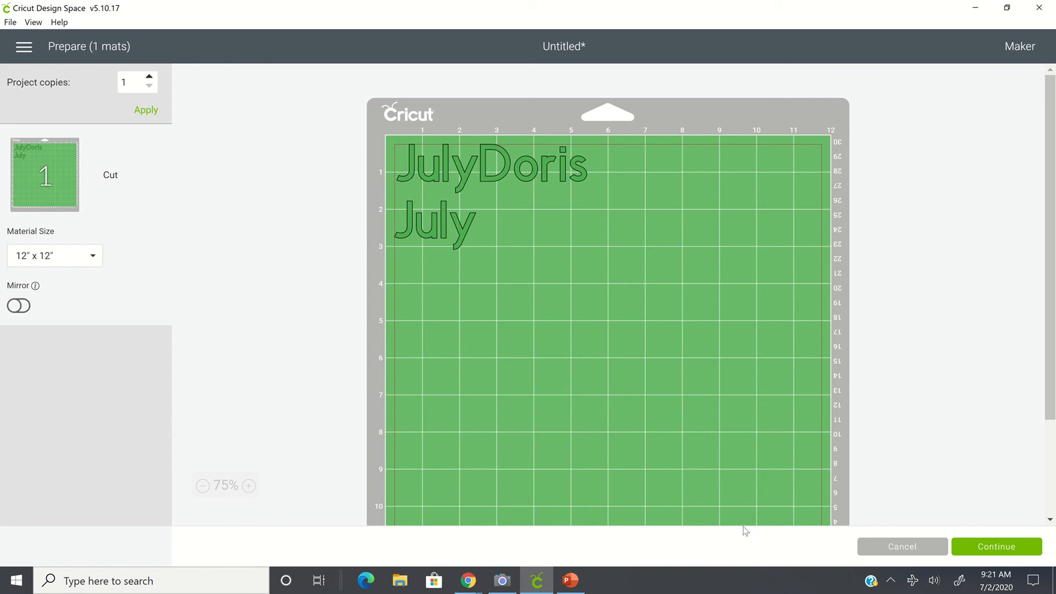
{"action": "left_click", "coordinate": [929, 546]}
Step: Change the font of the first-name text to Ananda Black
{"action": "left_click", "coordinate": [397, 225]}
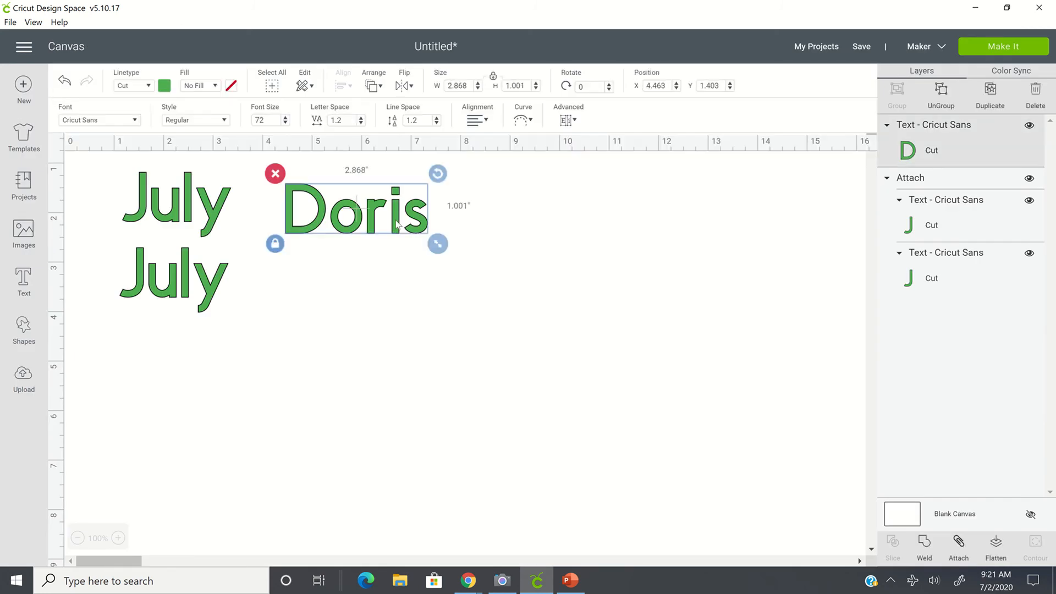
{"action": "left_click", "coordinate": [136, 121]}
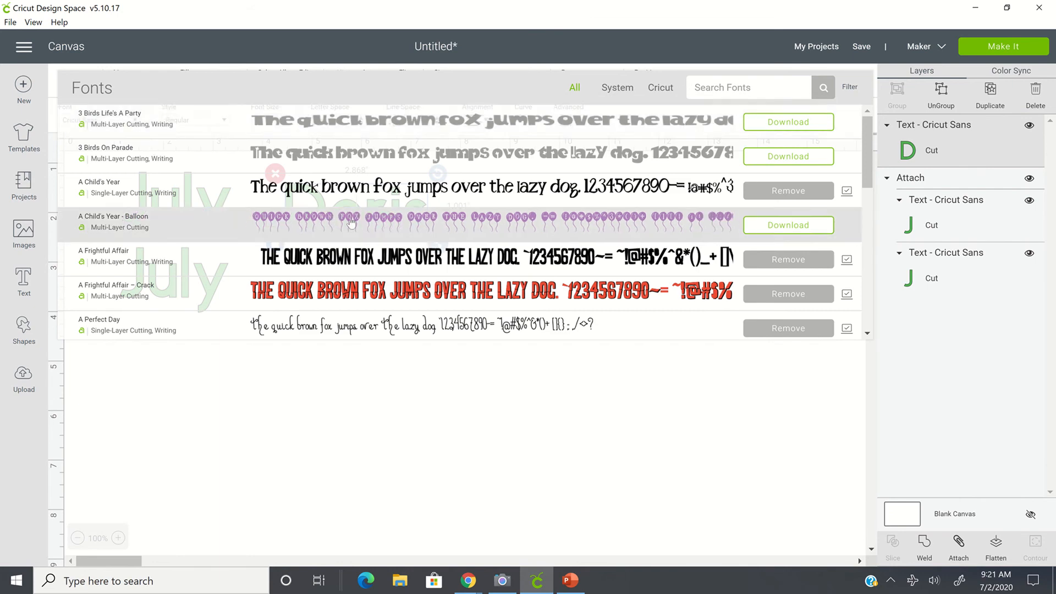
{"action": "scroll", "coordinate": [380, 238], "scroll_direction": "down", "scroll_amount": 3}
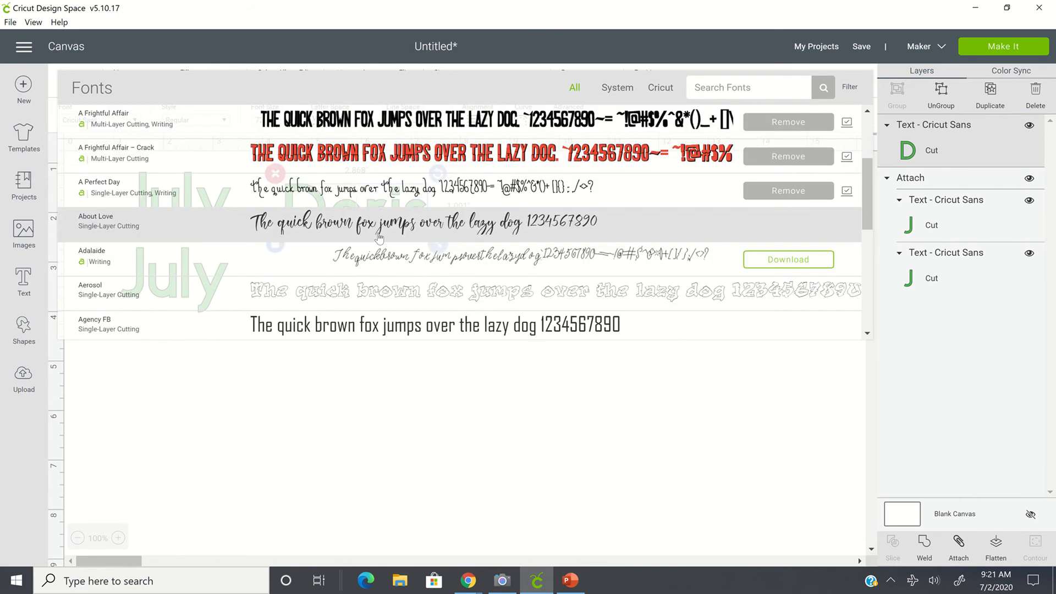
{"action": "scroll", "coordinate": [379, 237], "scroll_direction": "down", "scroll_amount": 5}
{"action": "scroll", "coordinate": [380, 238], "scroll_direction": "down", "scroll_amount": 3}
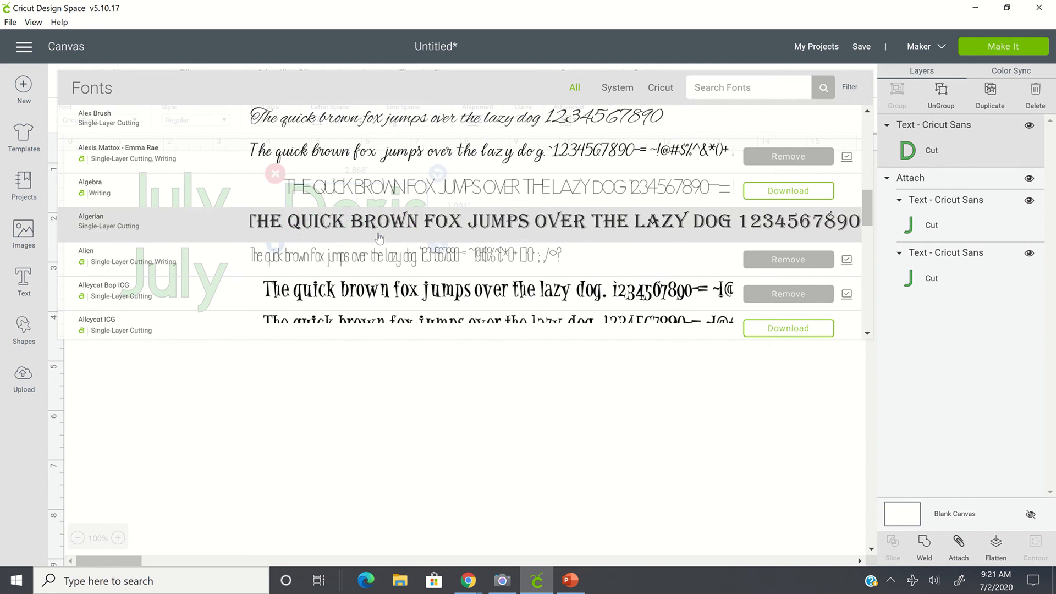
{"action": "scroll", "coordinate": [353, 241], "scroll_direction": "down", "scroll_amount": 6}
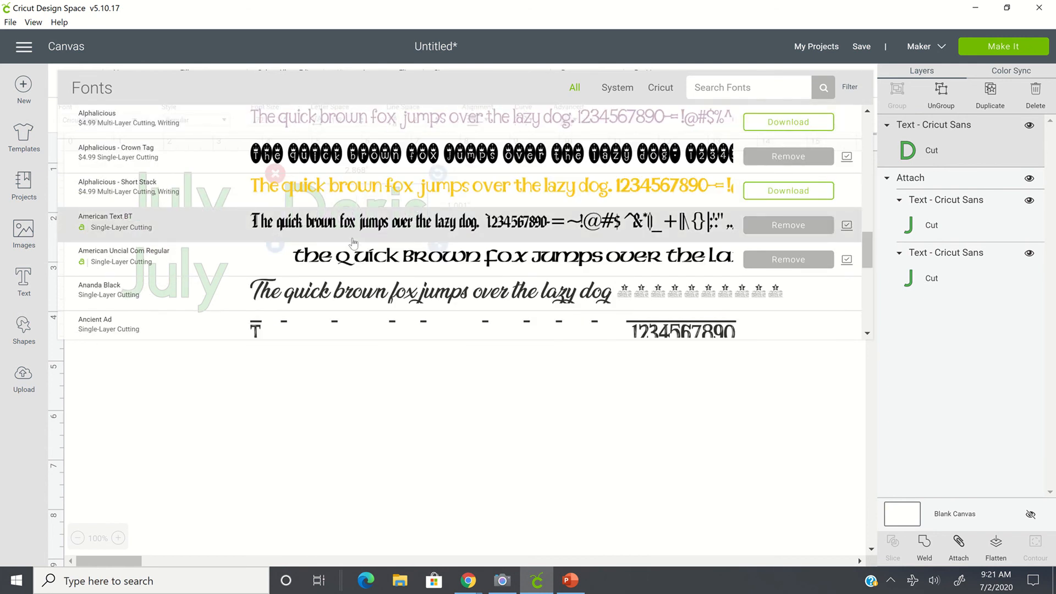
{"action": "left_click", "coordinate": [333, 291]}
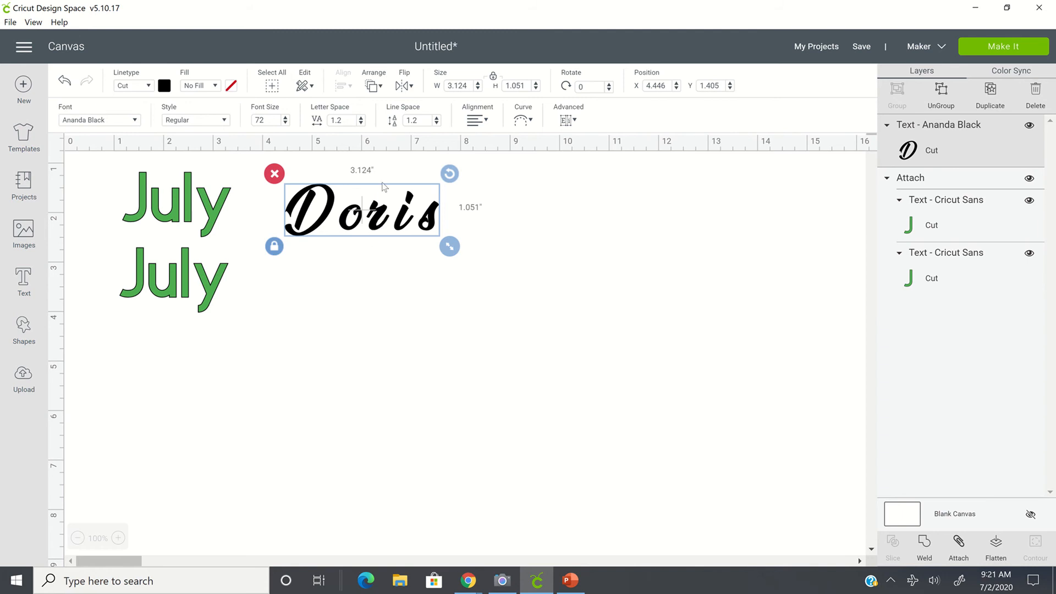
Step: Reduce the letter spacing of the first-name text to 0
{"action": "left_click", "coordinate": [361, 123]}
{"action": "left_click", "coordinate": [361, 123]}
{"action": "left_click", "coordinate": [361, 123]}
{"action": "left_click", "coordinate": [360, 122]}
{"action": "left_click", "coordinate": [361, 123]}
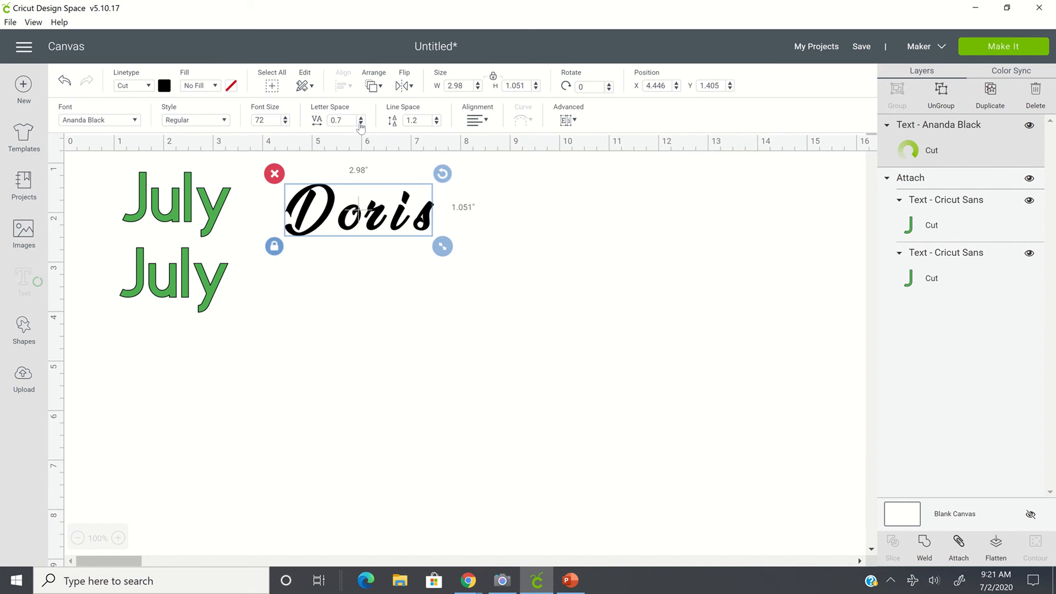
{"action": "left_click", "coordinate": [361, 122]}
{"action": "left_click", "coordinate": [360, 123]}
{"action": "left_click", "coordinate": [360, 122]}
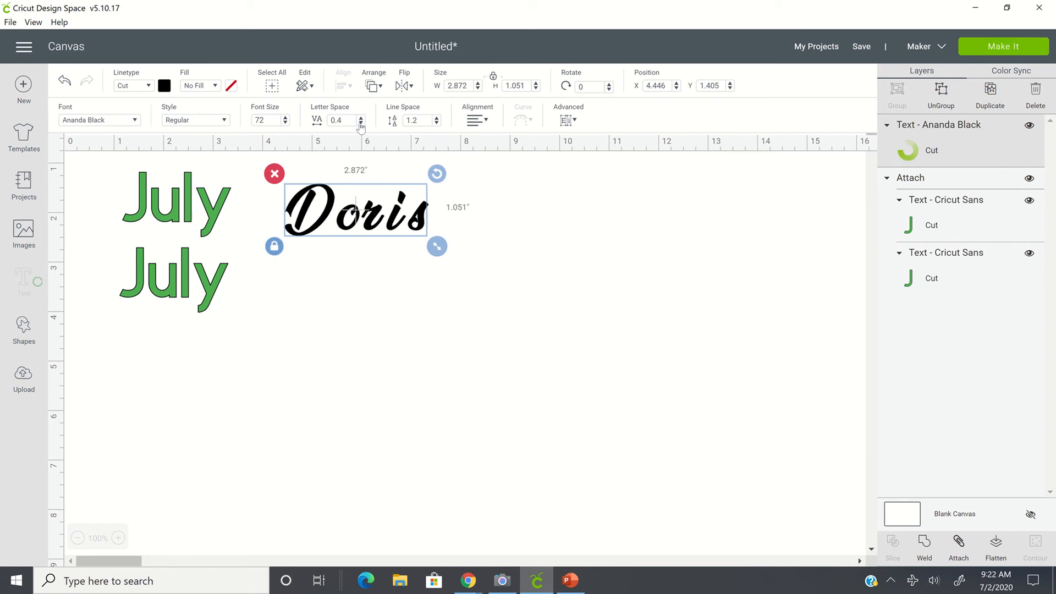
{"action": "left_click", "coordinate": [360, 123]}
{"action": "left_click", "coordinate": [360, 123]}
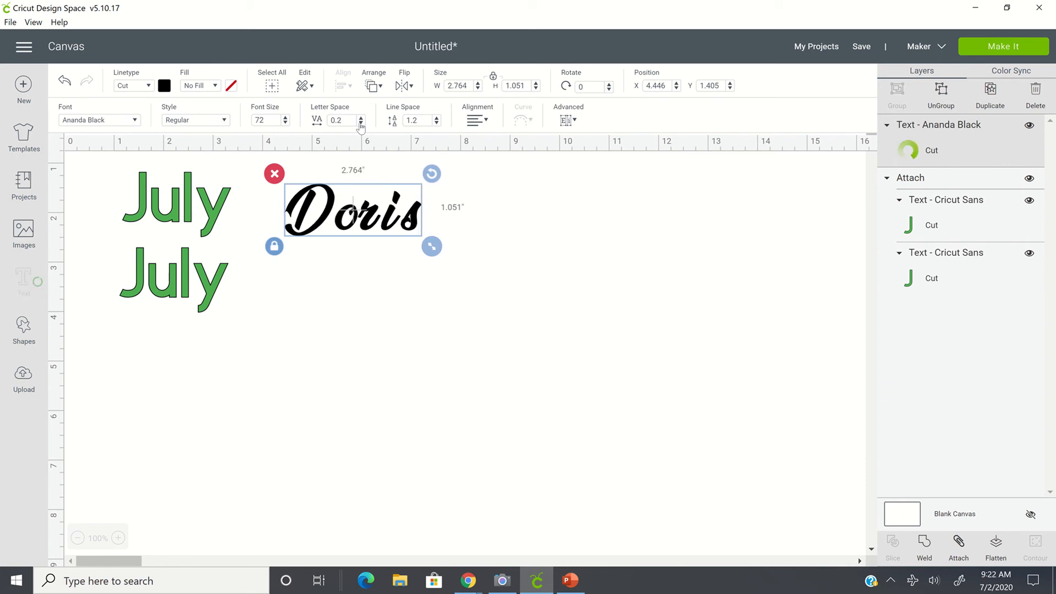
{"action": "left_click", "coordinate": [361, 123]}
{"action": "left_click", "coordinate": [361, 123]}
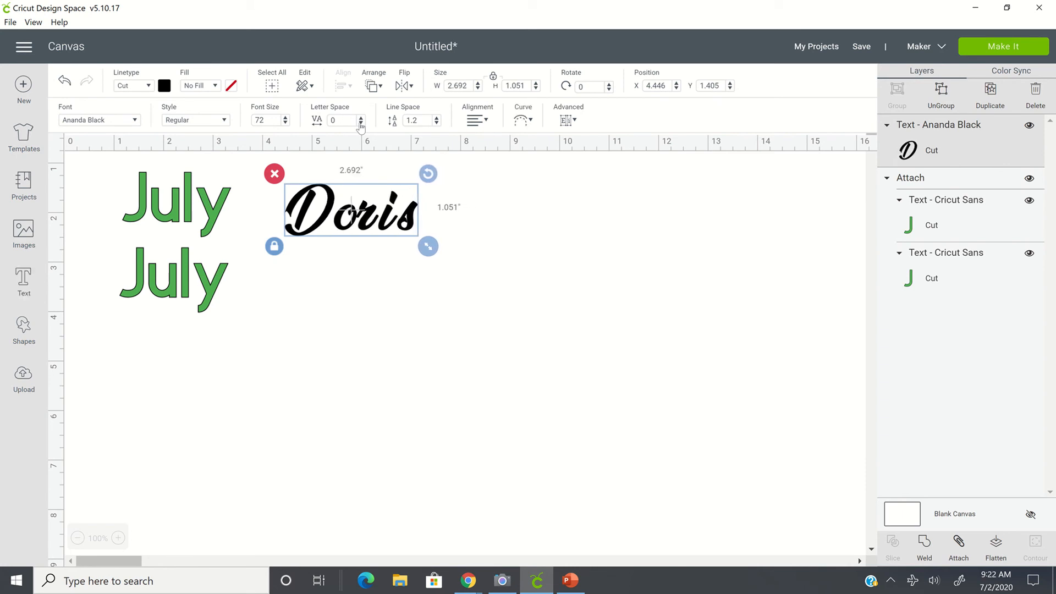
{"action": "left_click", "coordinate": [372, 303]}
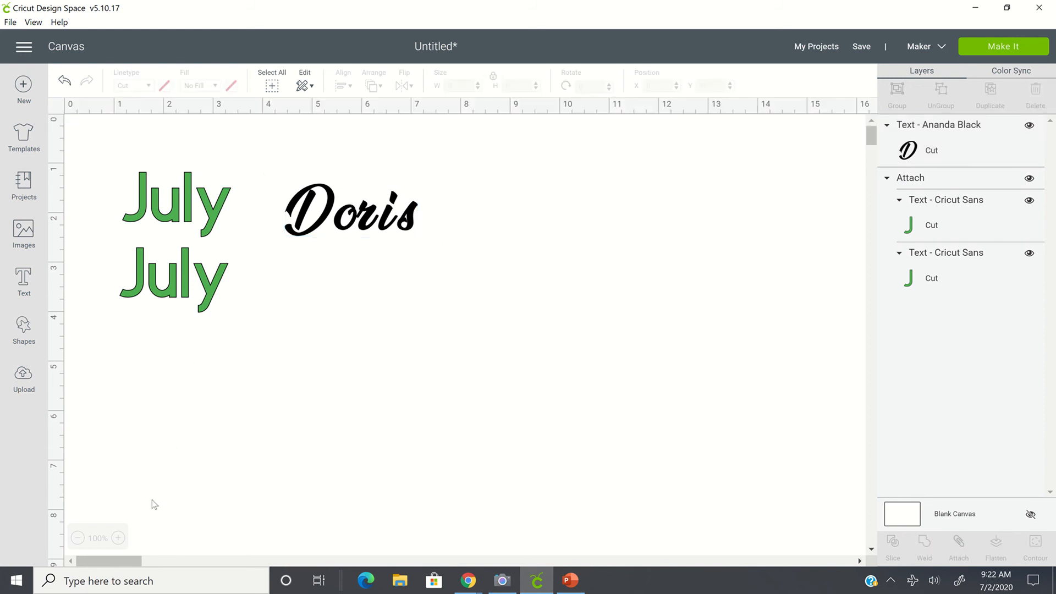
Step: Ungroup the first-name text into individually movable letters
{"action": "left_click", "coordinate": [119, 538]}
{"action": "left_click", "coordinate": [119, 538]}
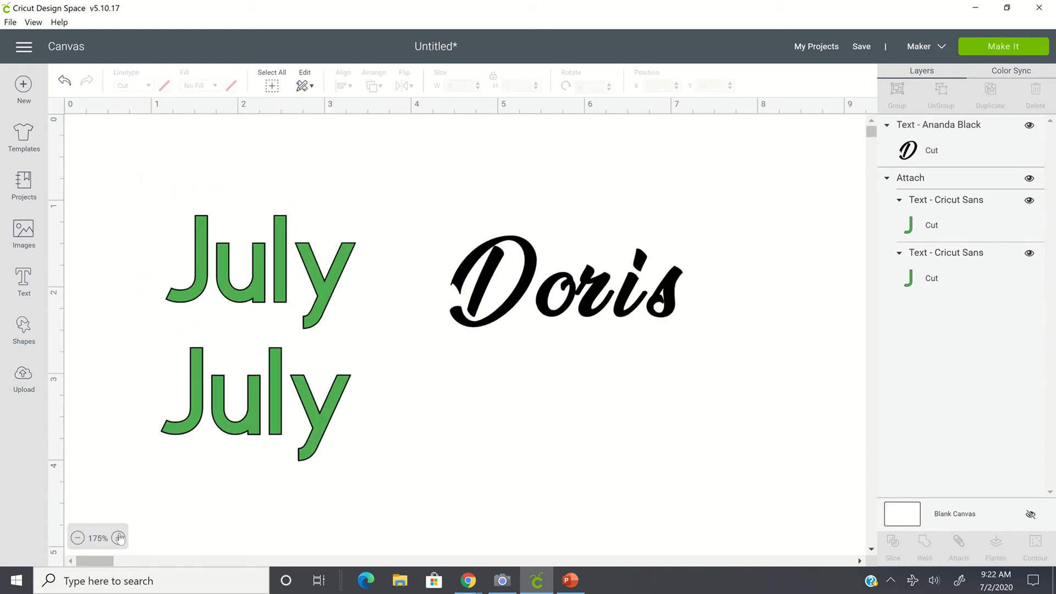
{"action": "left_click", "coordinate": [119, 538]}
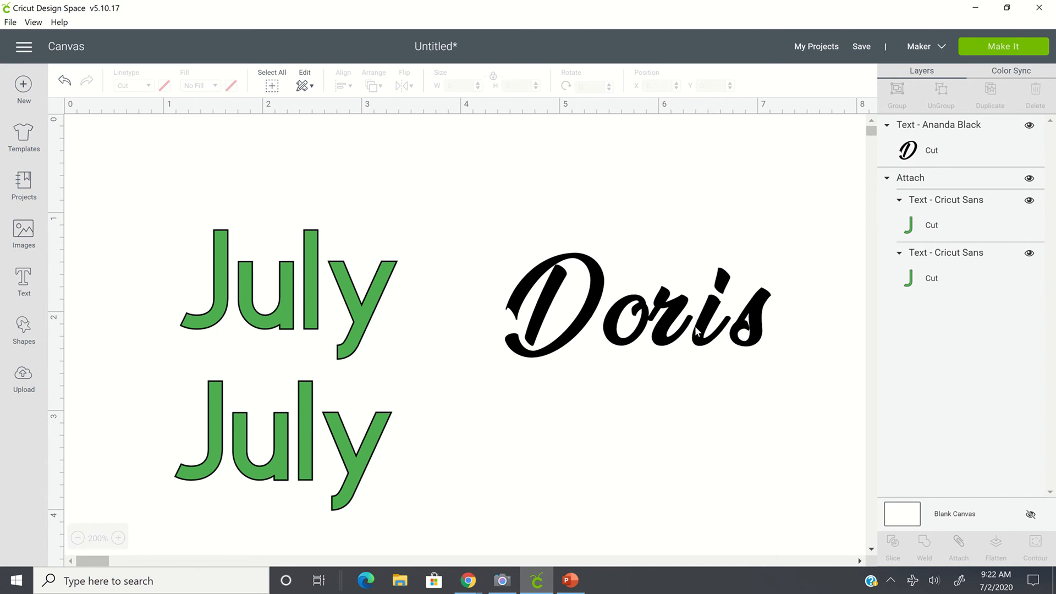
{"action": "left_click", "coordinate": [649, 326]}
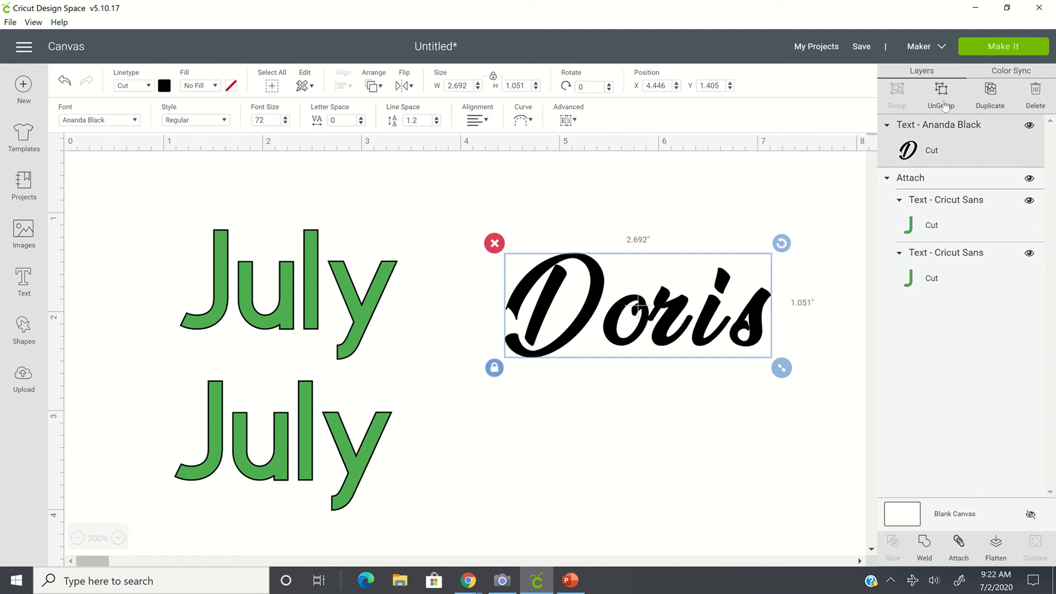
{"action": "left_click", "coordinate": [941, 103]}
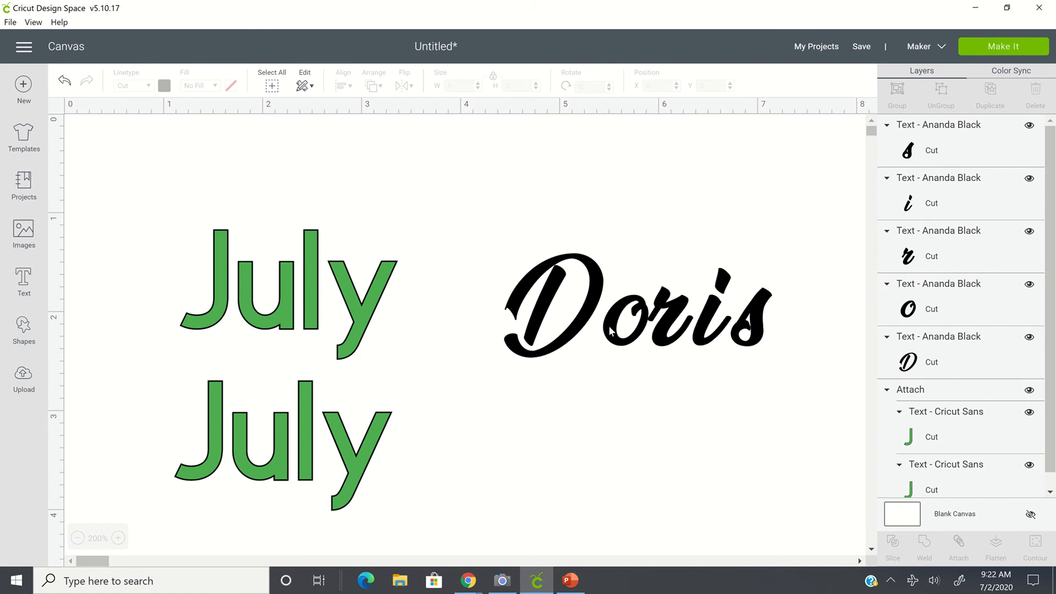
Step: Move each letter after the initial closer to the preceding one so that the letters of the name touch and overlap
{"action": "left_click", "coordinate": [605, 330]}
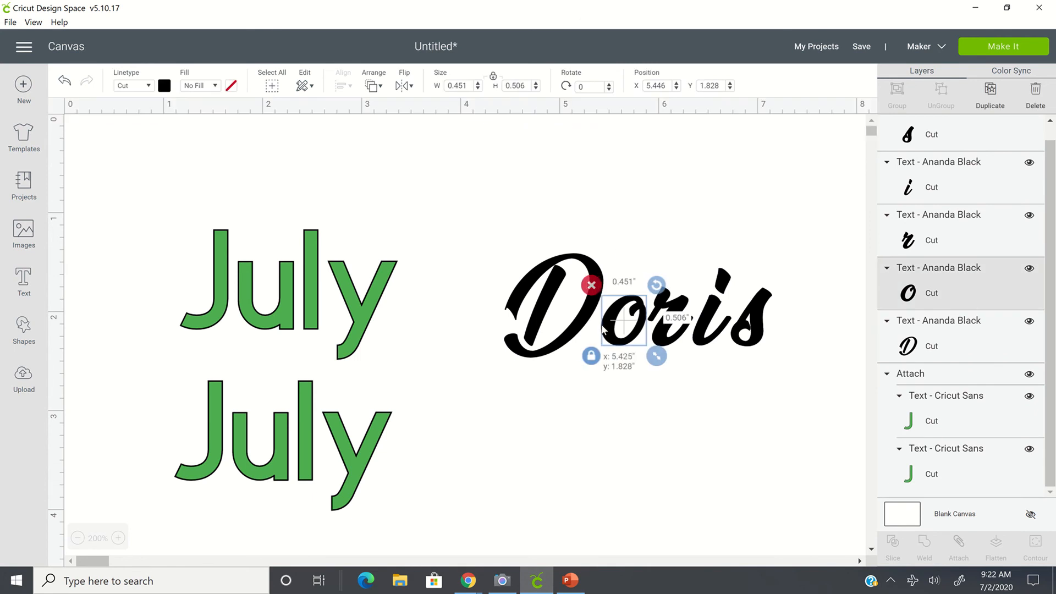
{"action": "mouse_move", "coordinate": [604, 328]}
{"action": "left_mouse_down"}
{"action": "mouse_move", "coordinate": [582, 330]}
{"action": "mouse_move", "coordinate": [591, 330]}
{"action": "left_mouse_up"}
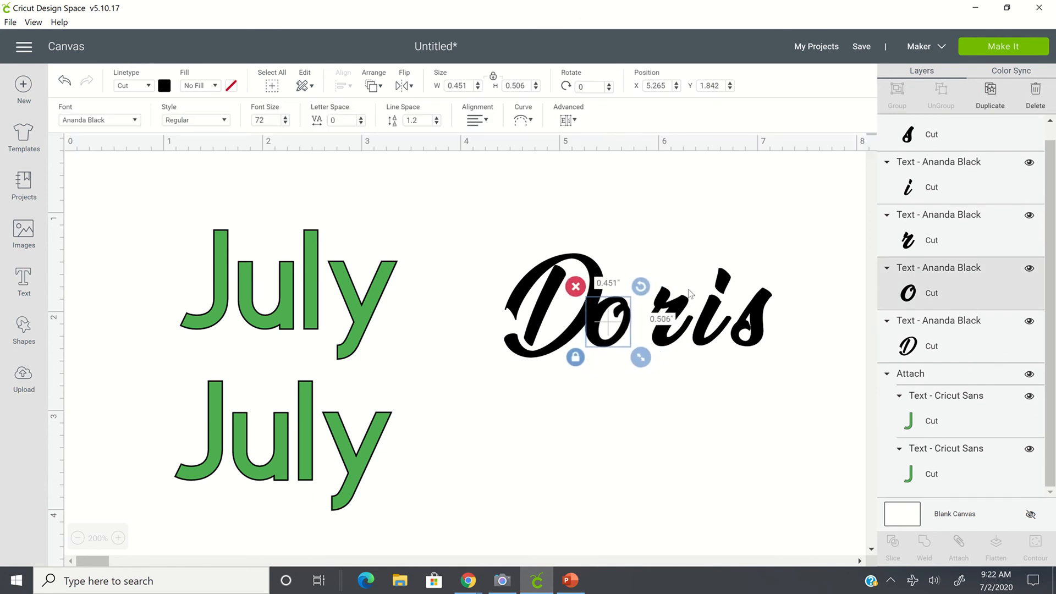
{"action": "left_click_drag", "start_coordinate": [689, 294], "coordinate": [664, 331]}
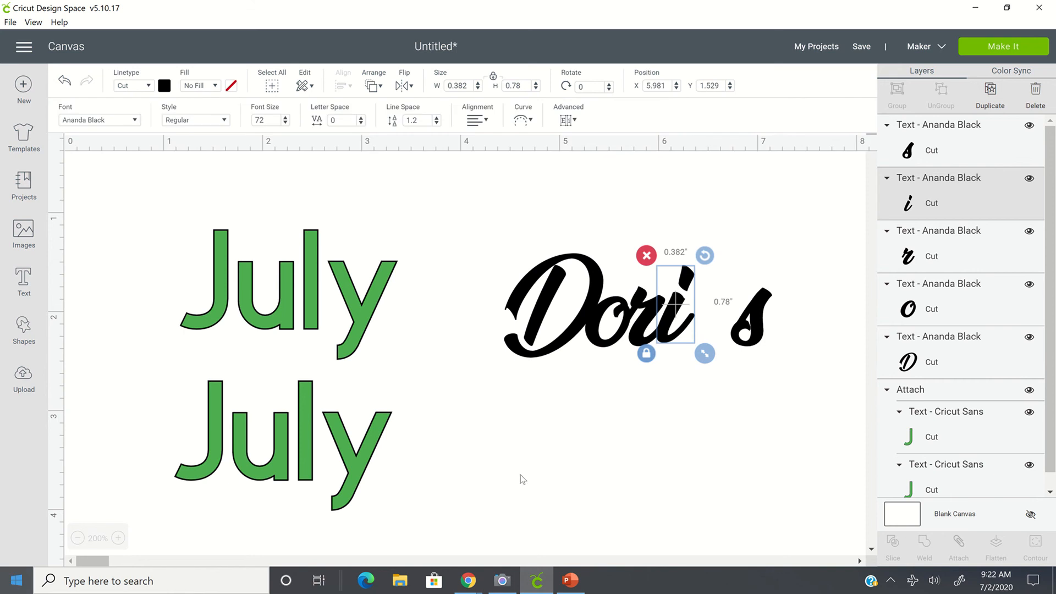
{"action": "left_click_drag", "start_coordinate": [755, 329], "coordinate": [708, 324]}
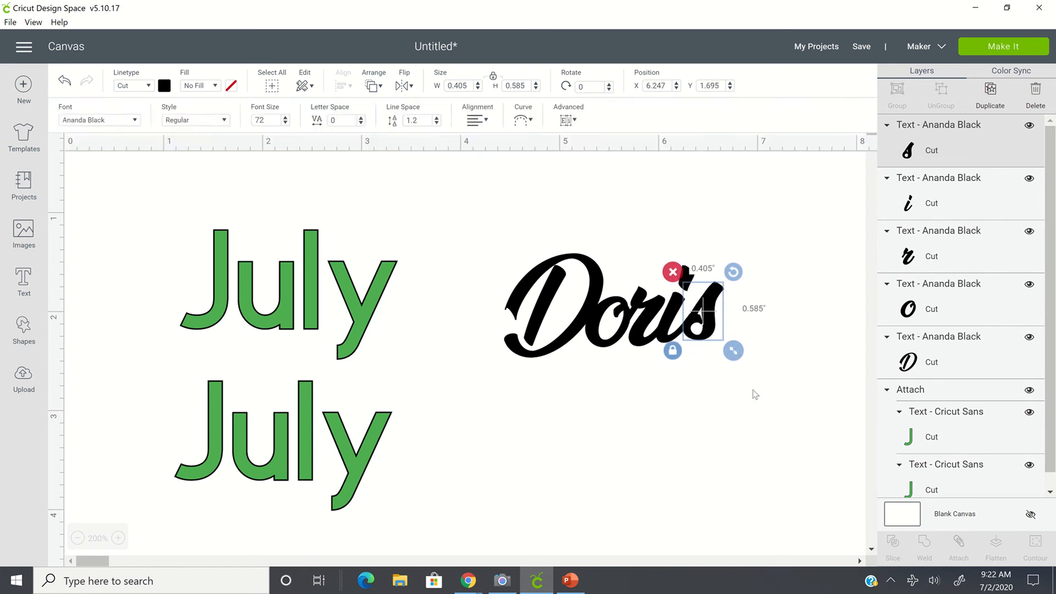
{"action": "left_click", "coordinate": [755, 394]}
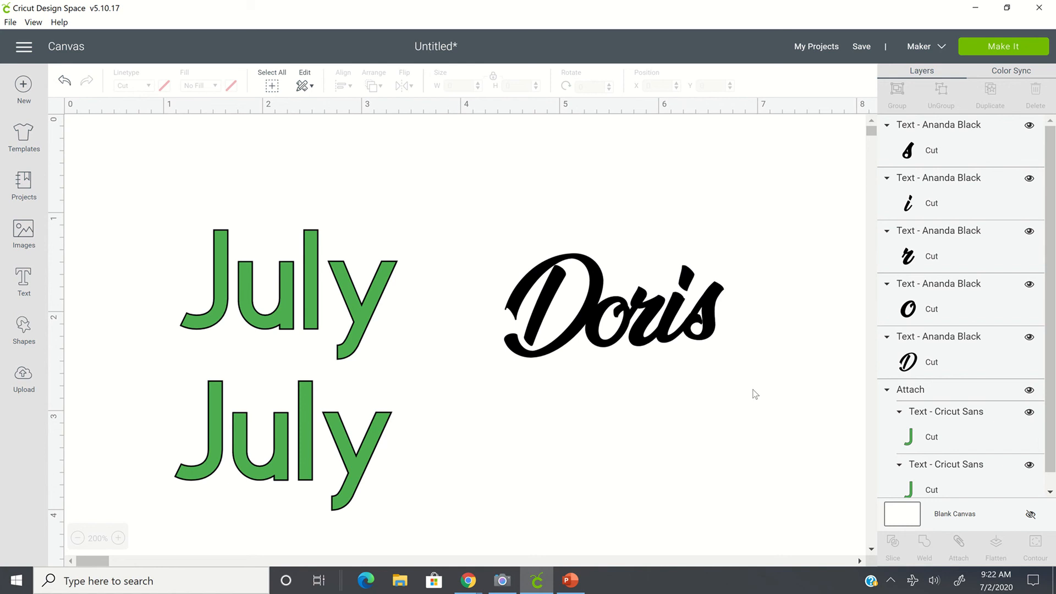
Step: Group all the letters of the first name and set their material color to the July texts' green
{"action": "left_click_drag", "start_coordinate": [486, 203], "coordinate": [786, 382]}
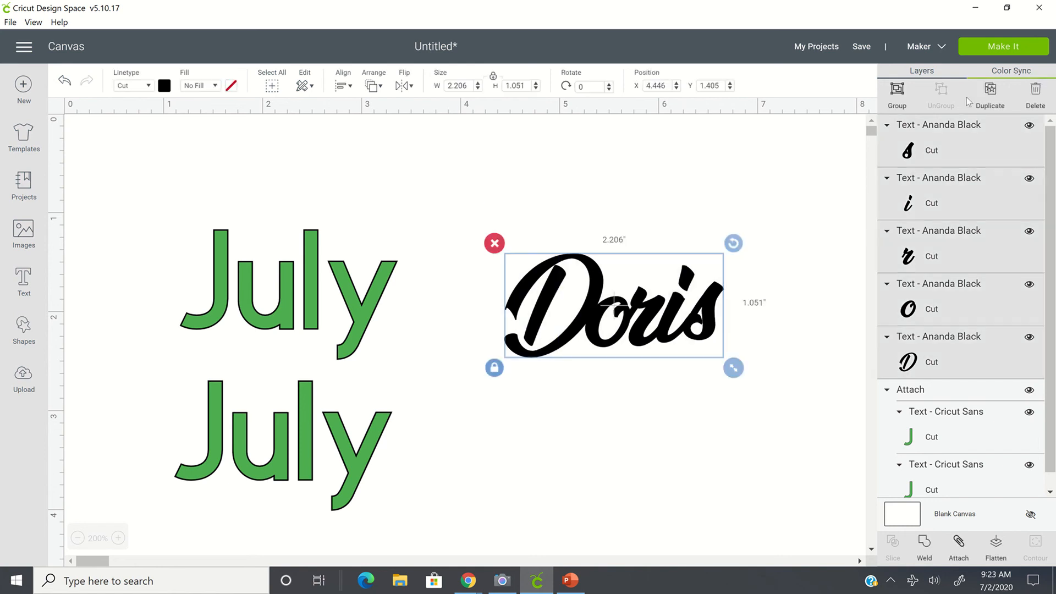
{"action": "left_click", "coordinate": [902, 99]}
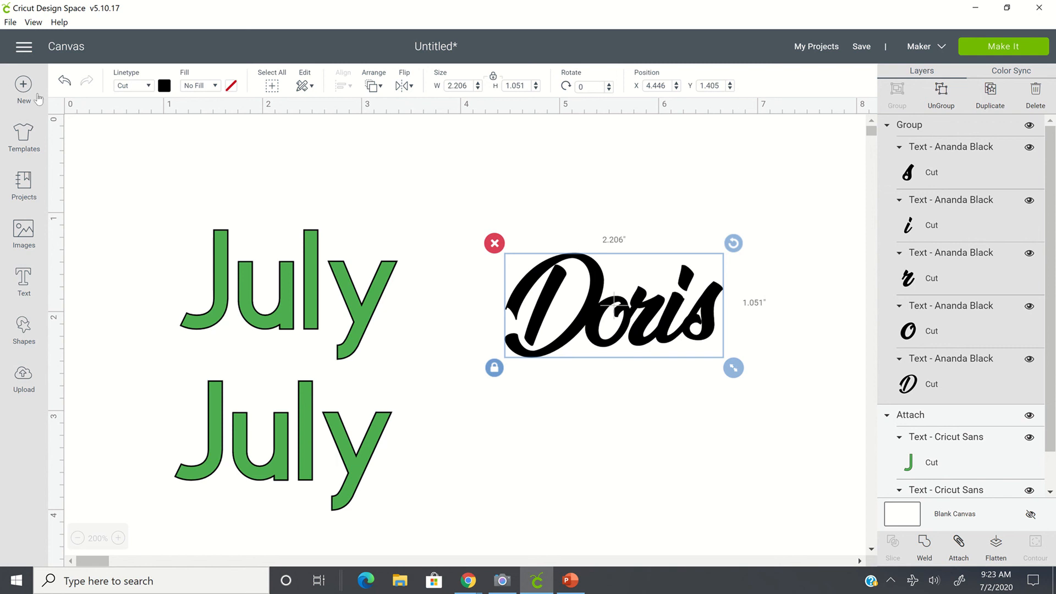
{"action": "left_click", "coordinate": [164, 86]}
{"action": "left_click", "coordinate": [177, 134]}
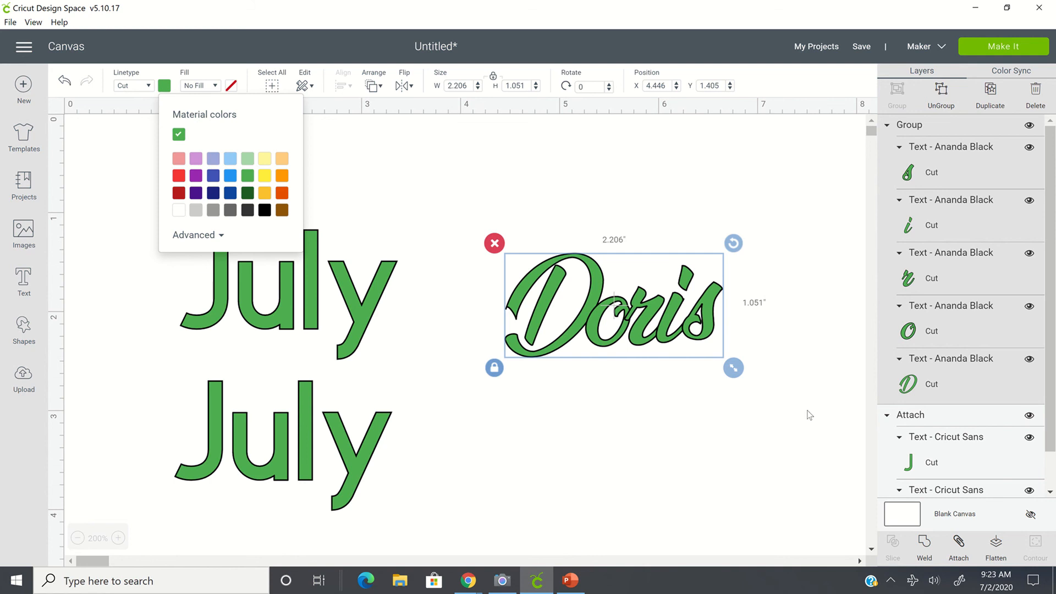
Step: Weld the grouped letters of the first name into a single cut shape
{"action": "left_click", "coordinate": [654, 418]}
{"action": "left_click", "coordinate": [608, 306]}
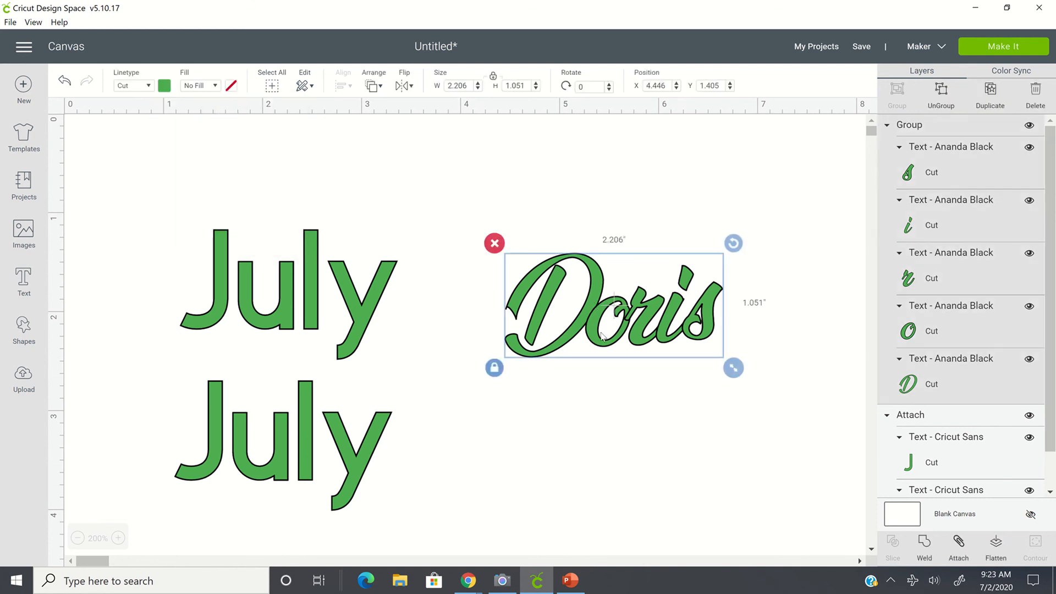
{"action": "left_click", "coordinate": [927, 557]}
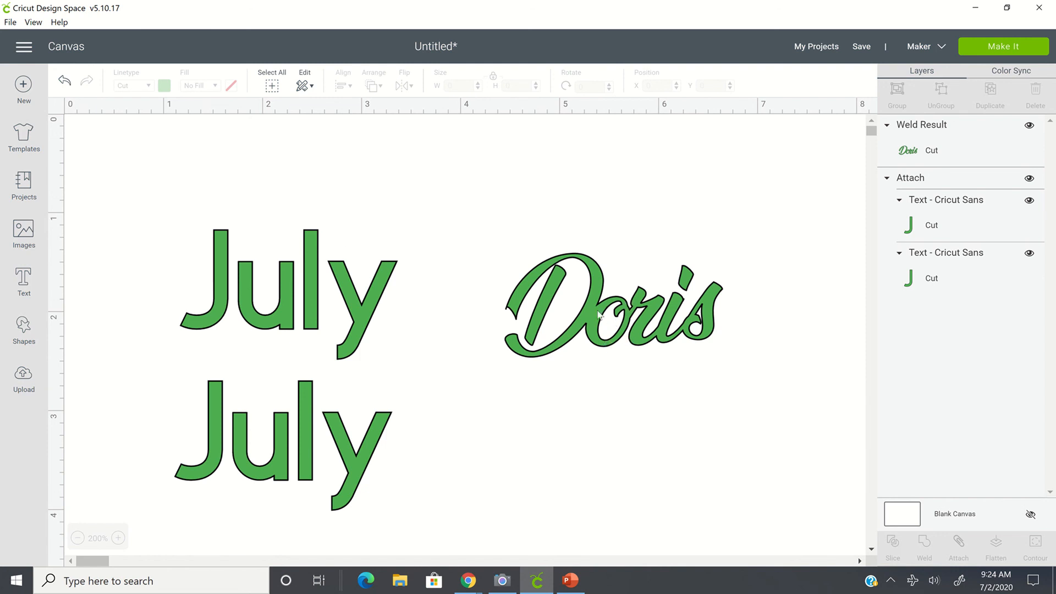
{"action": "left_click", "coordinate": [1001, 49]}
Step: Detach the two July texts and delete the lower one
{"action": "left_click", "coordinate": [364, 426]}
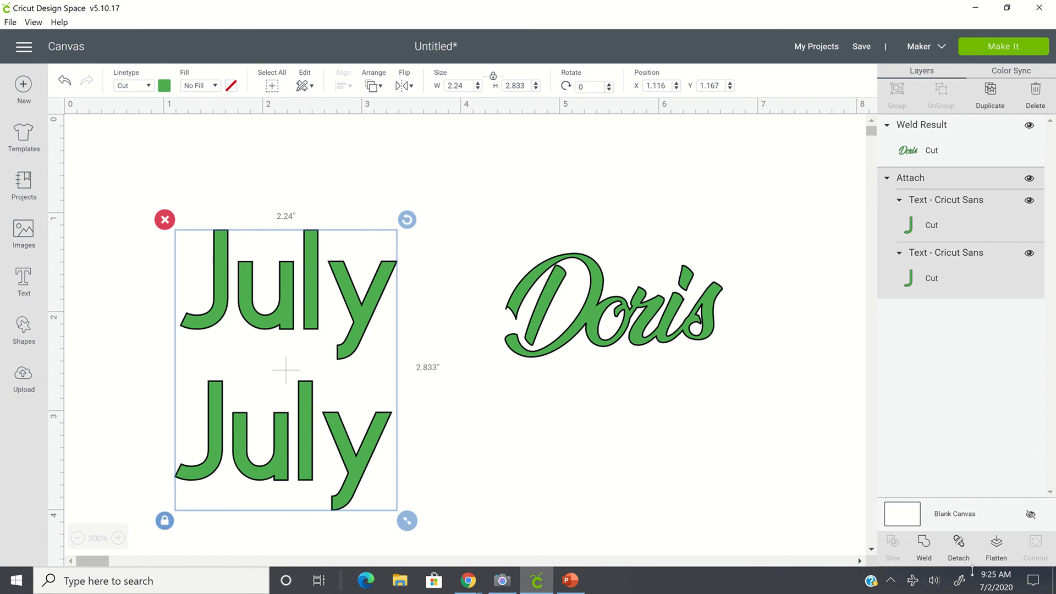
{"action": "left_click", "coordinate": [958, 552]}
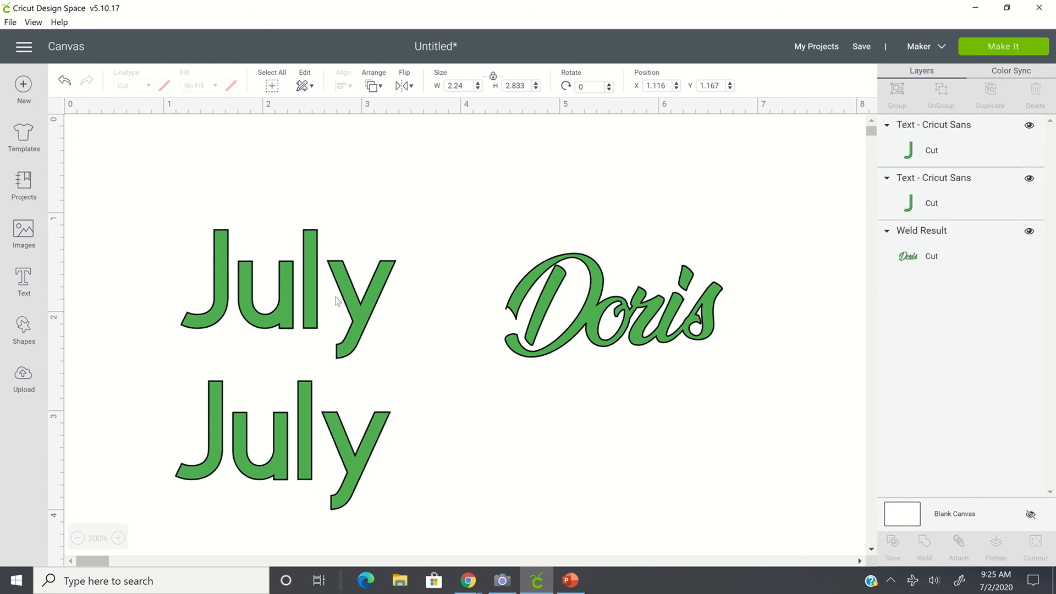
{"action": "left_click", "coordinate": [346, 433]}
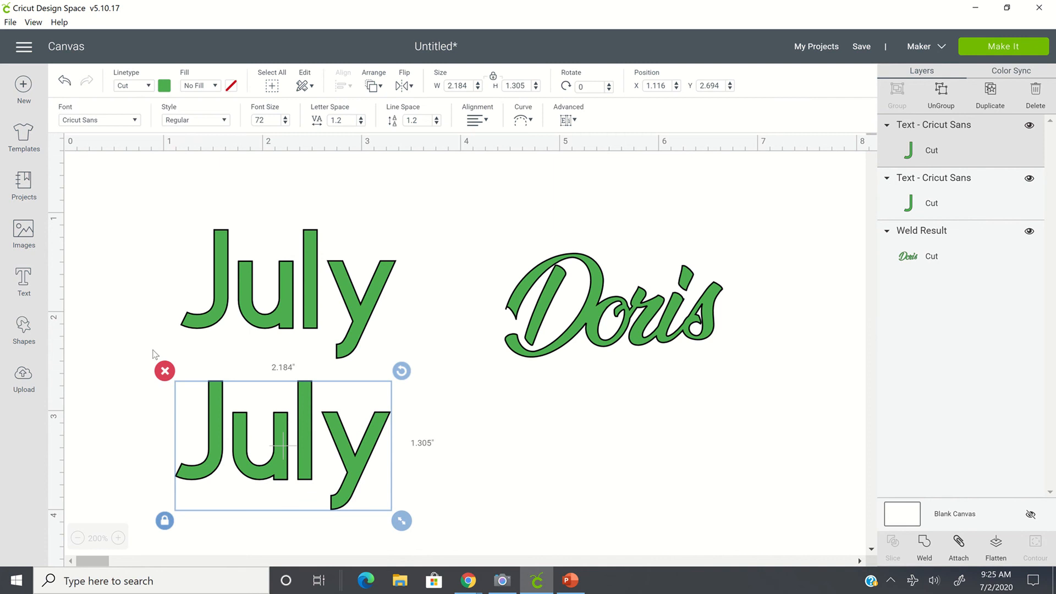
{"action": "left_click", "coordinate": [165, 371]}
Step: Move the remaining July text to about X 0.36, Y 0.25 and the welded first name beside it at about X 2.97, Y 0.25
{"action": "left_click", "coordinate": [306, 291]}
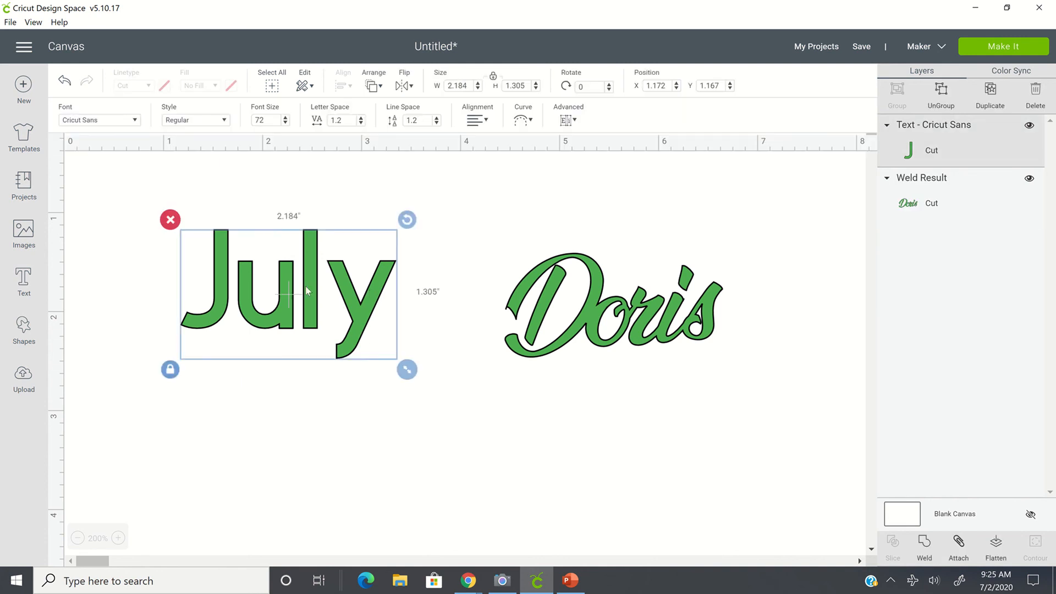
{"action": "left_click_drag", "start_coordinate": [307, 291], "coordinate": [275, 228]}
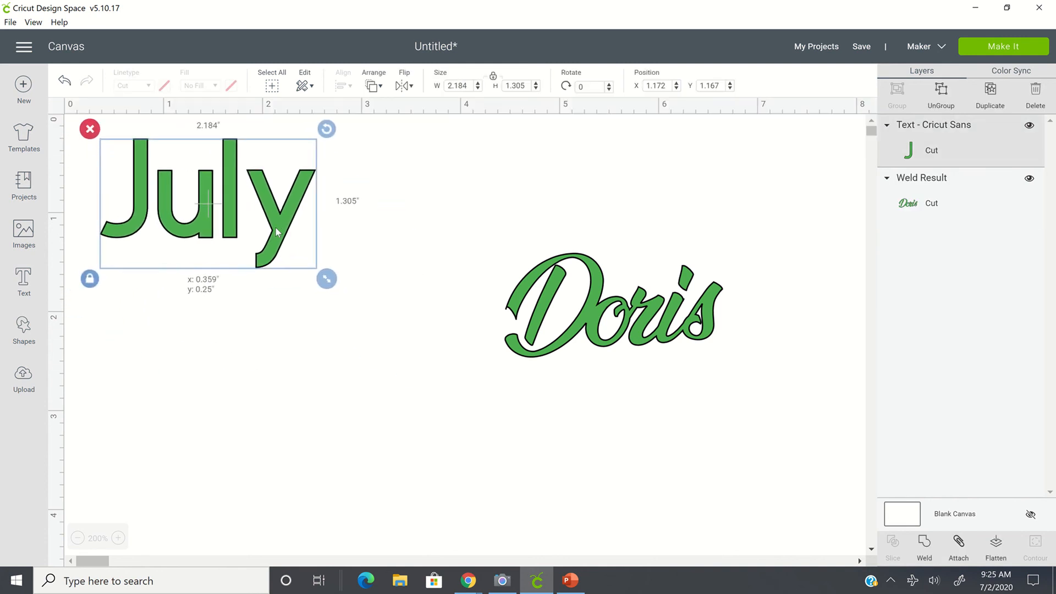
{"action": "left_click_drag", "start_coordinate": [616, 312], "coordinate": [488, 225]}
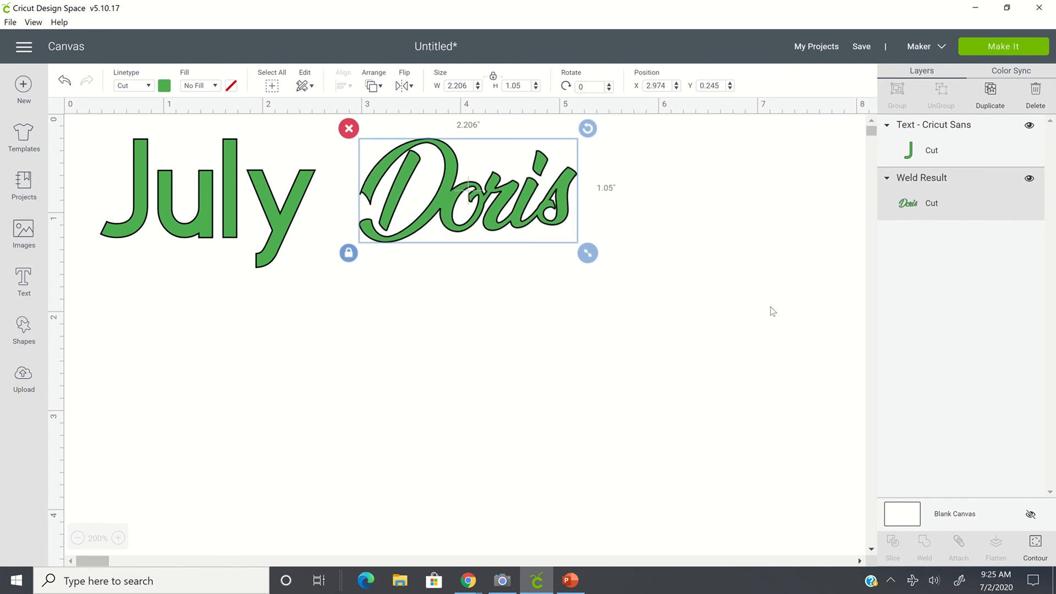
{"action": "left_click", "coordinate": [438, 337]}
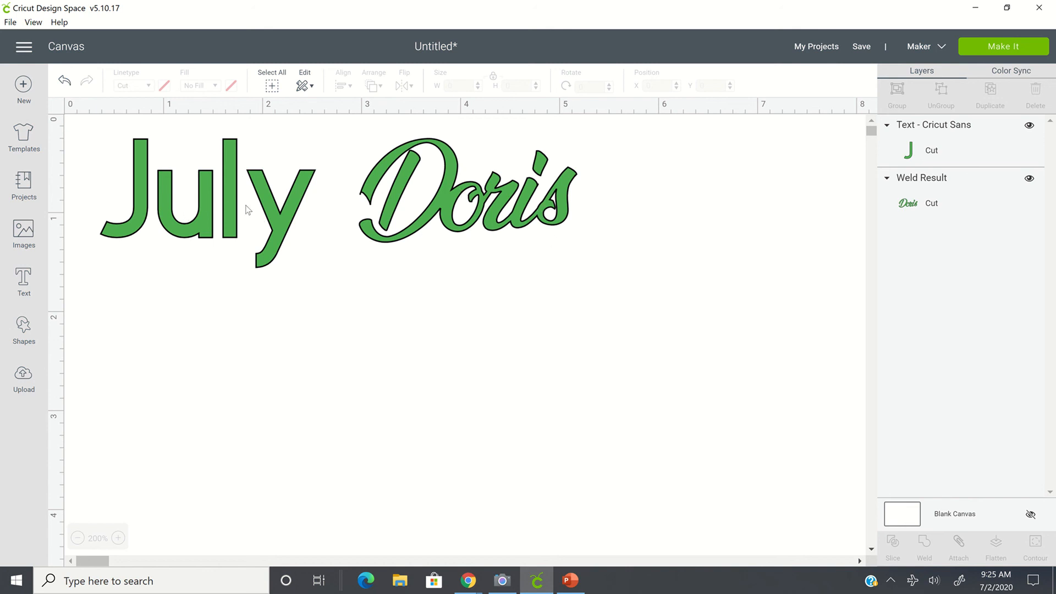
Step: Send the project to make, with one copy on a 12" x 12" mat and mirroring off, and continue to the material setup
{"action": "left_click", "coordinate": [515, 203]}
{"action": "left_click", "coordinate": [734, 219]}
{"action": "left_click", "coordinate": [976, 53]}
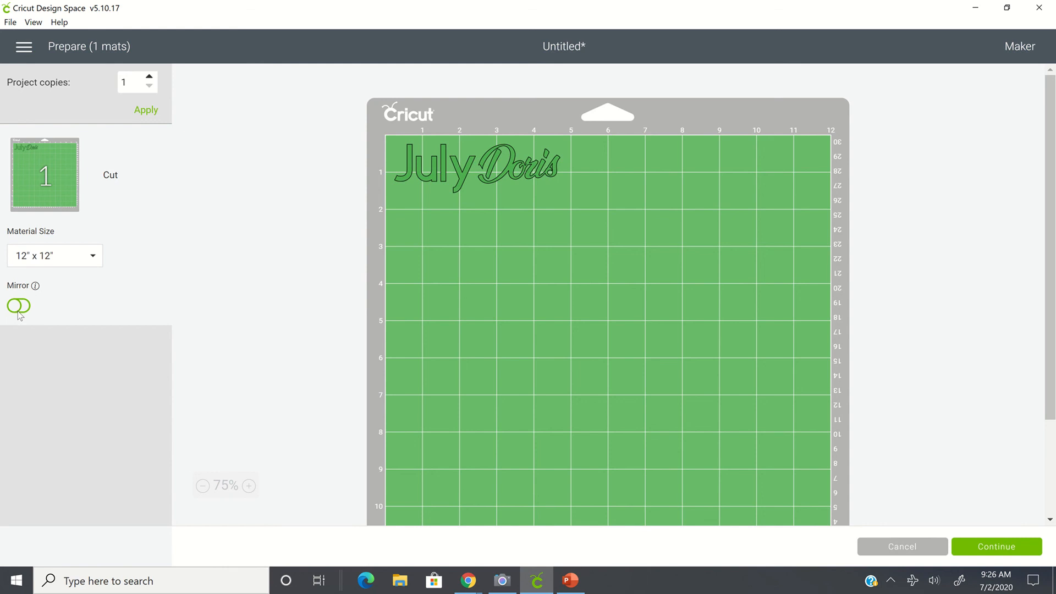
{"action": "left_click", "coordinate": [996, 548]}
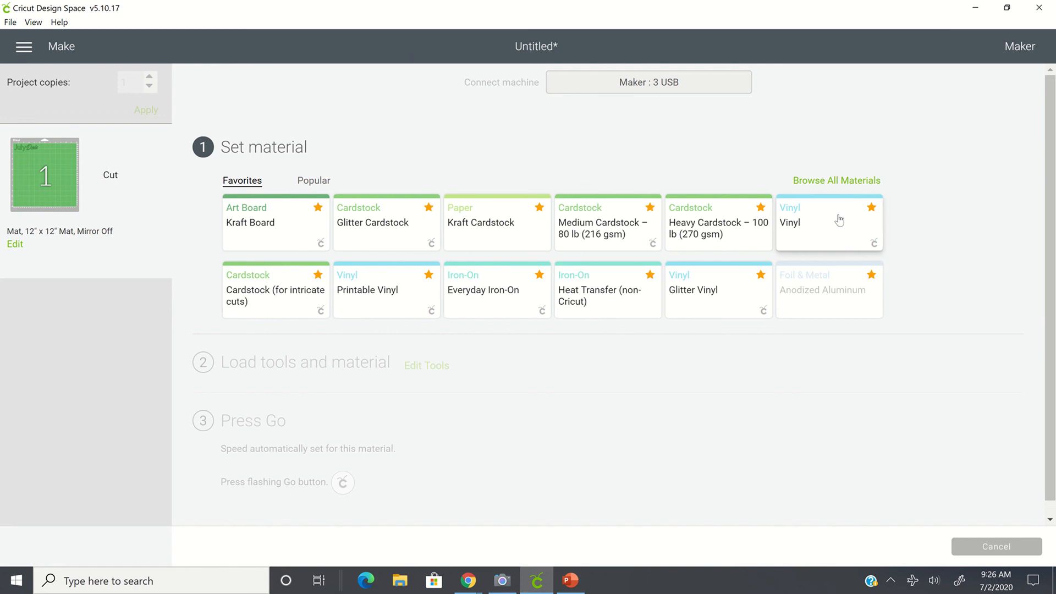
Step: Set the cutting material to Vinyl and check its pressure options
{"action": "left_click", "coordinate": [817, 235]}
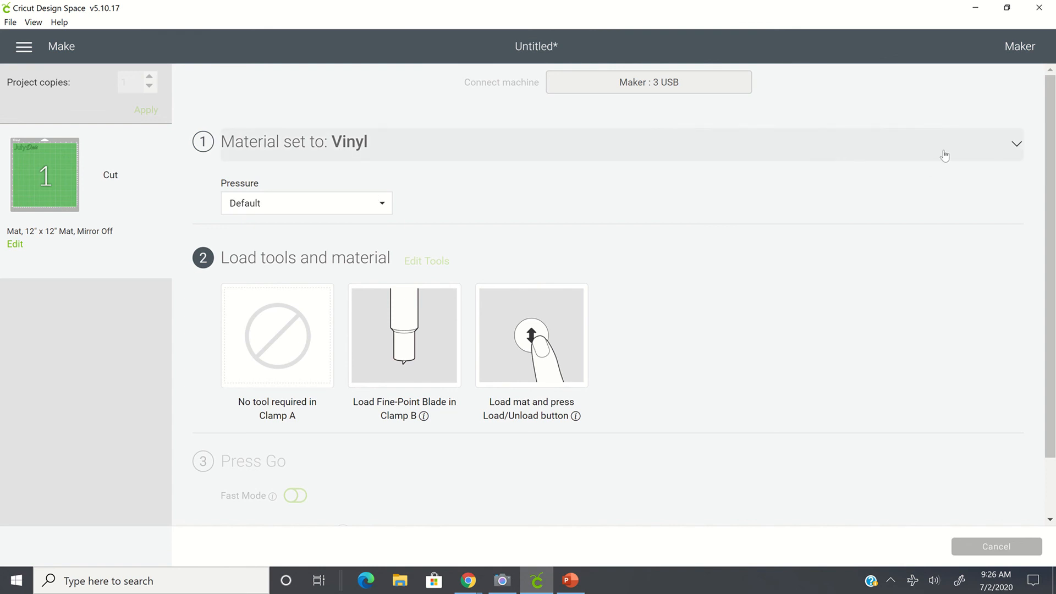
{"action": "left_click", "coordinate": [1016, 144]}
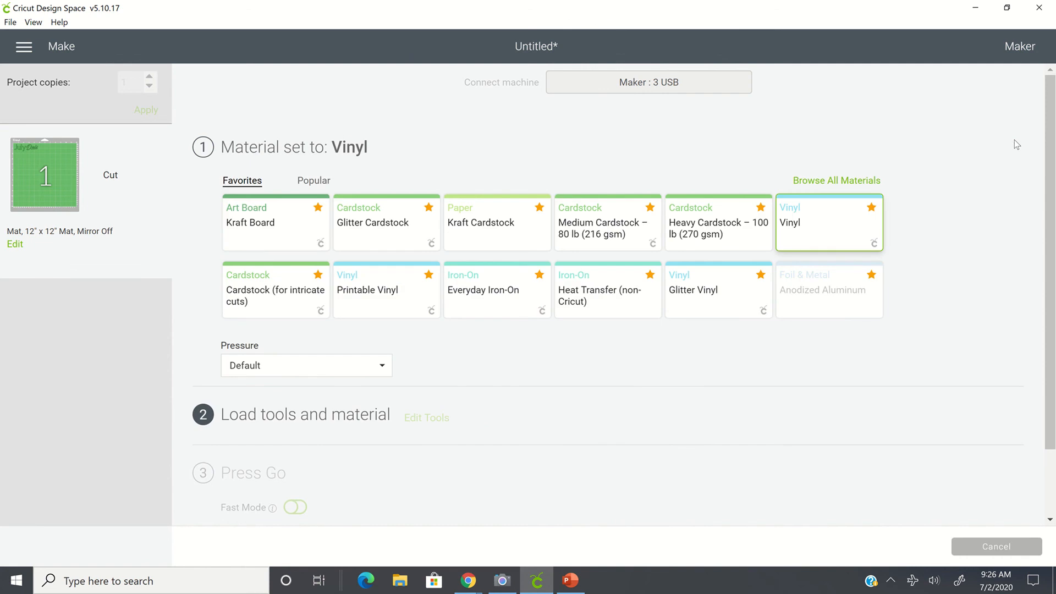
{"action": "left_click", "coordinate": [813, 220]}
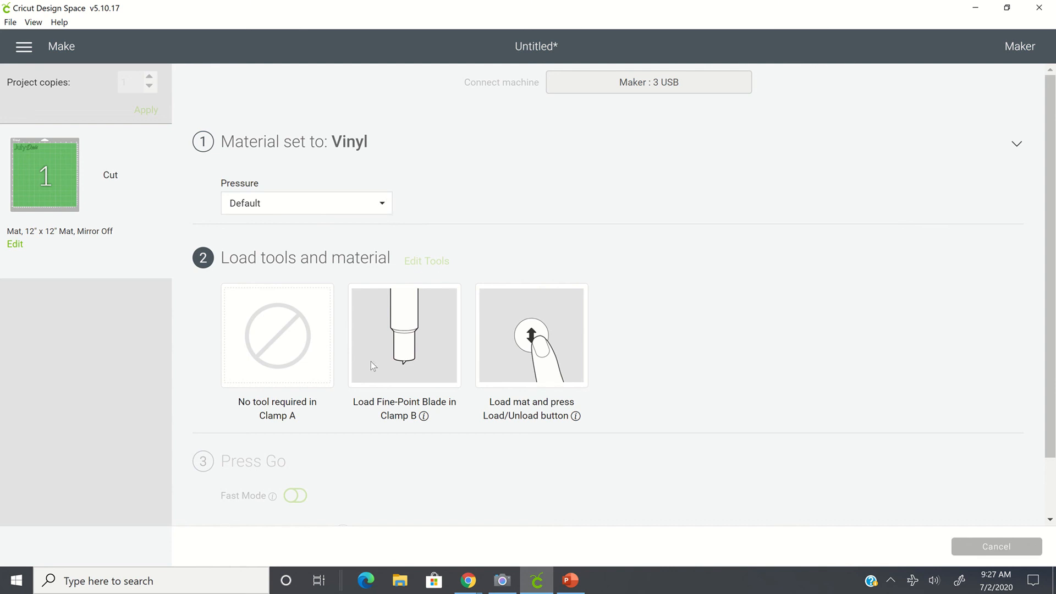
{"action": "left_click", "coordinate": [382, 208]}
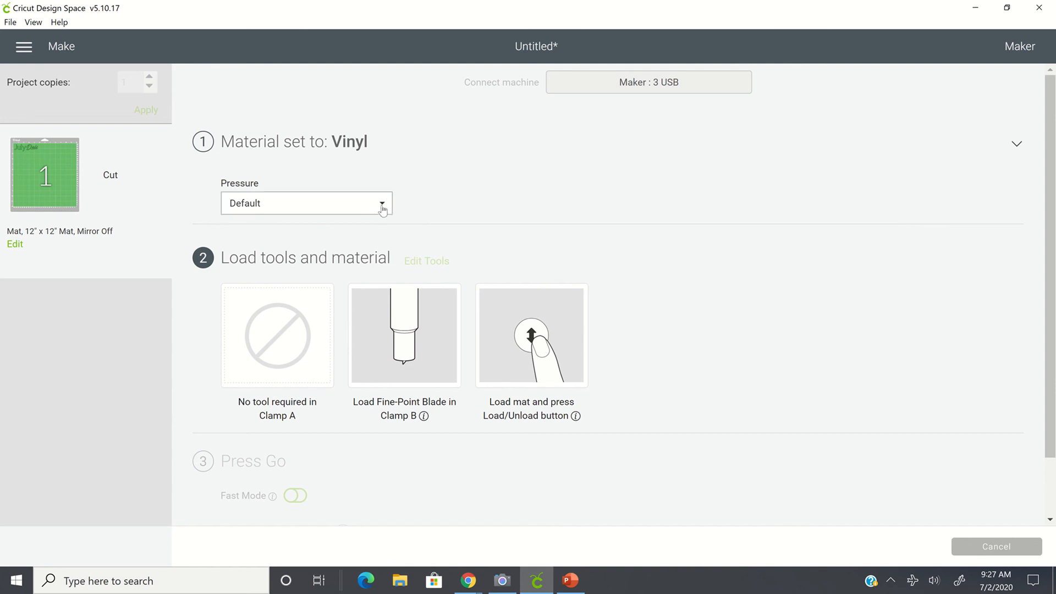
{"action": "left_click", "coordinate": [383, 209]}
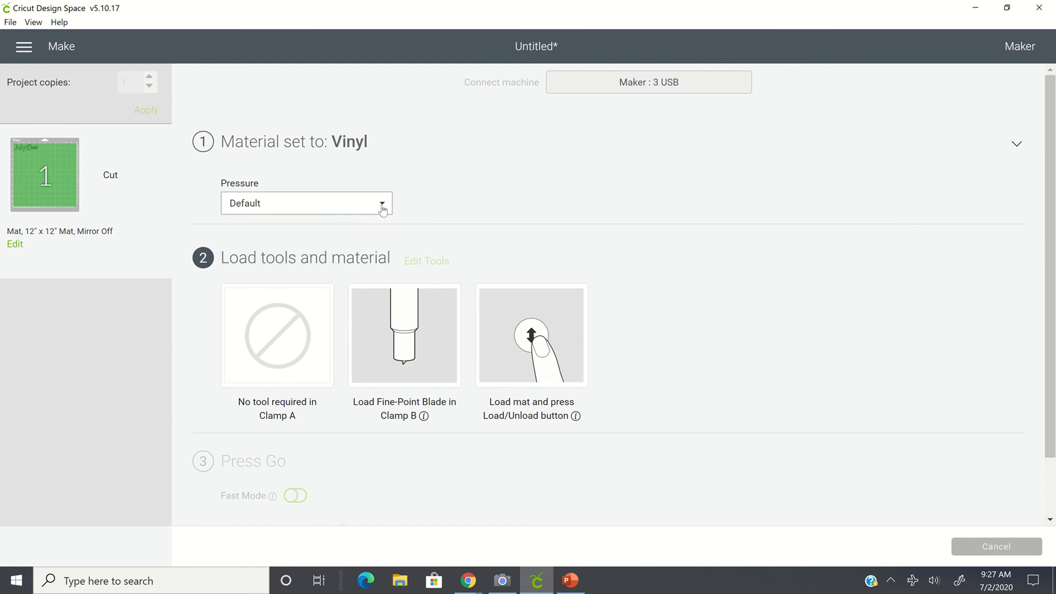